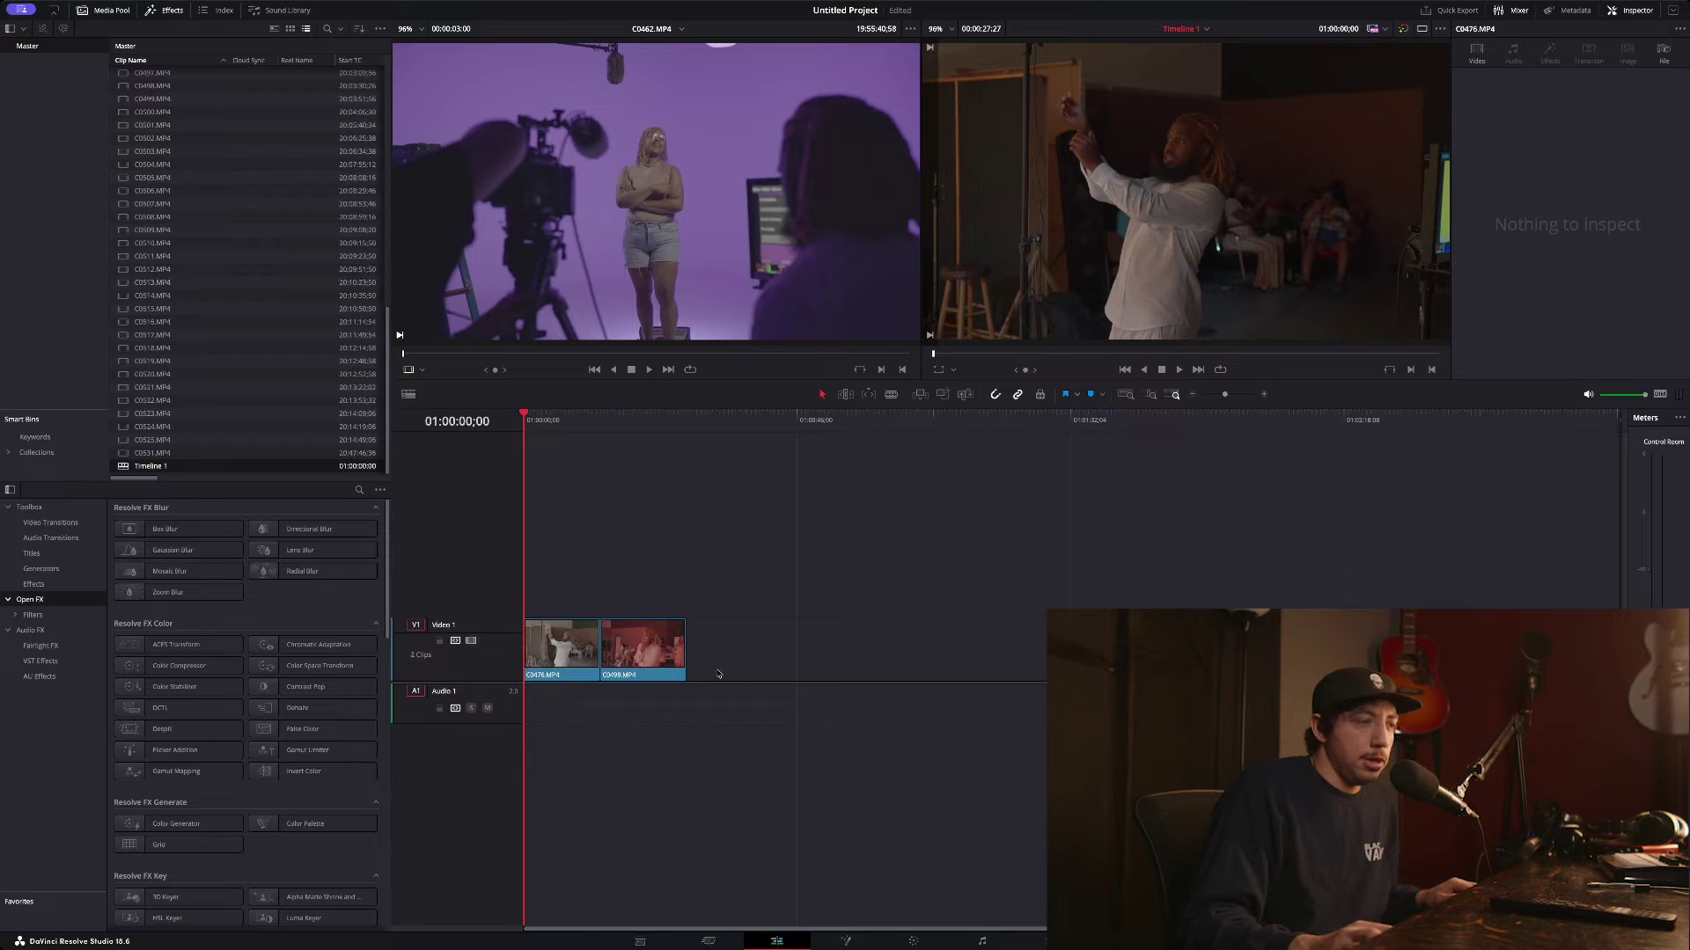
# Step: Open the Color page with the first clip selected and reposition the FX and LUT nodes in its node graph
pyautogui.click(915, 942)
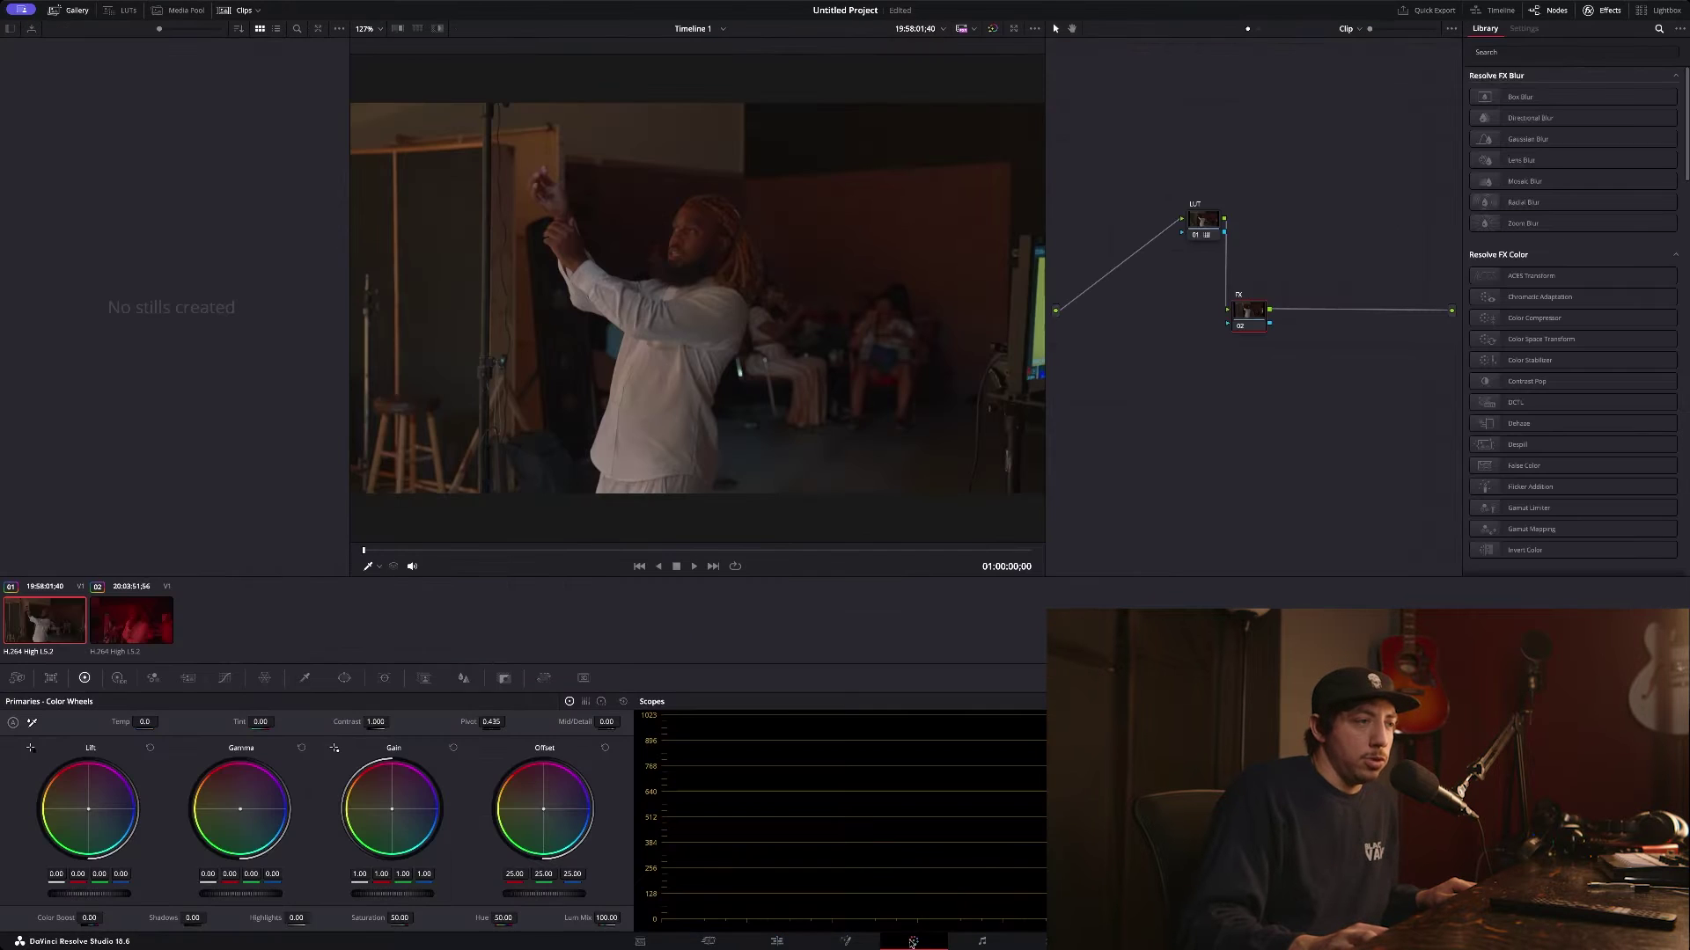
pyautogui.click(771, 941)
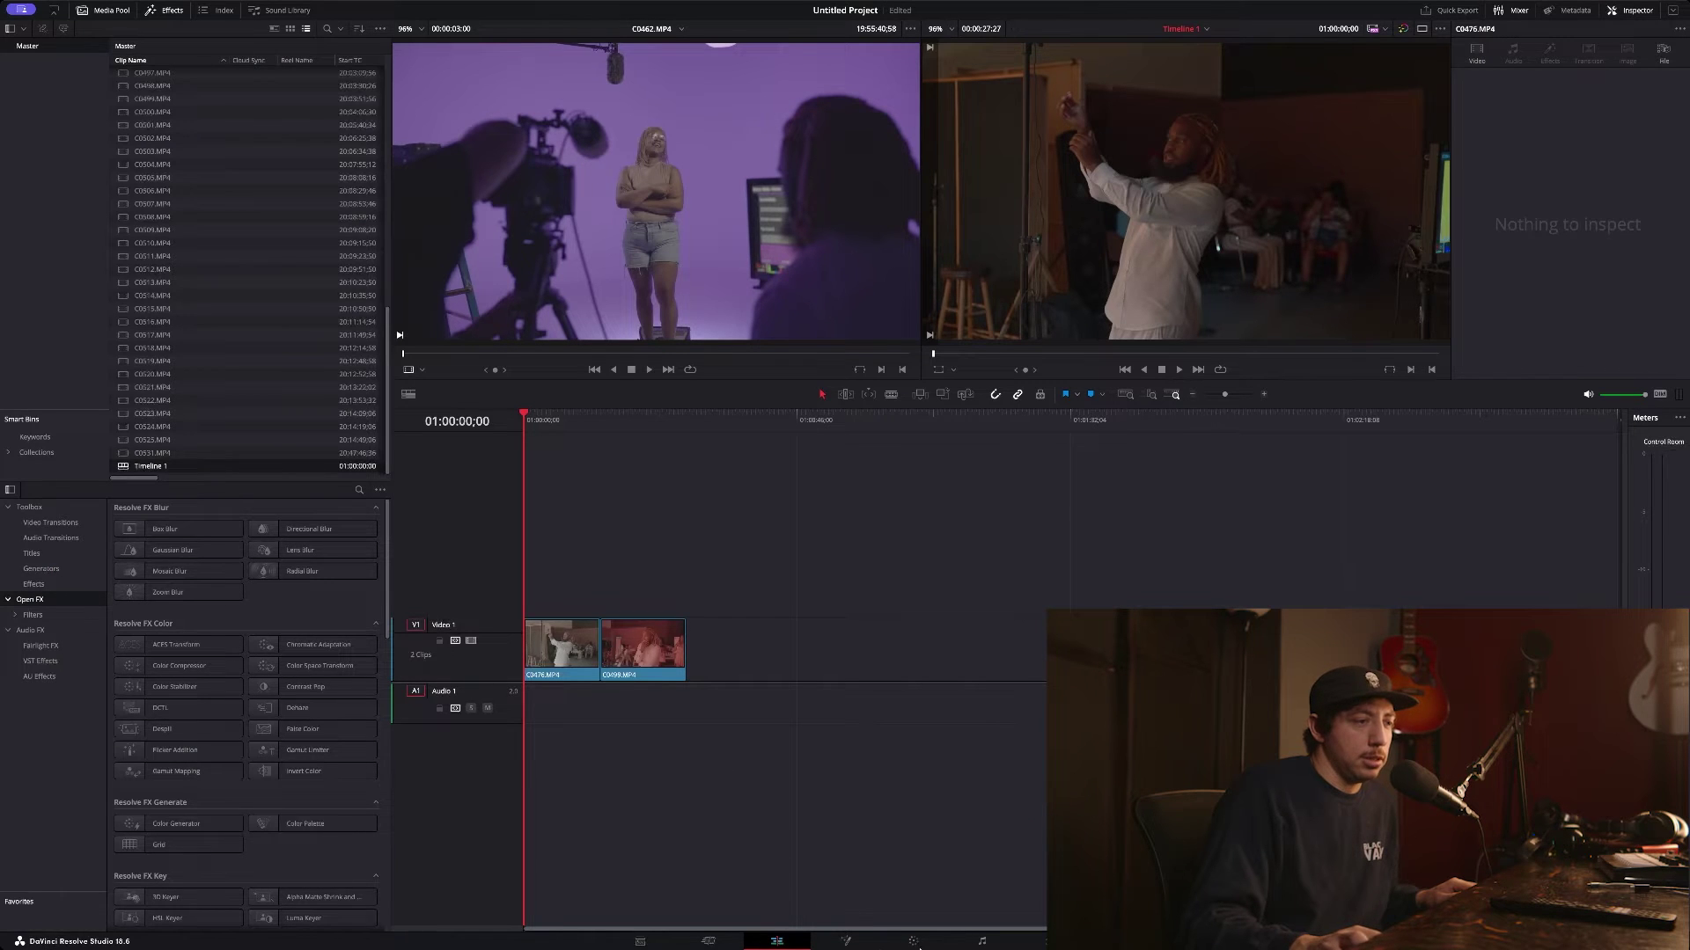
pyautogui.click(915, 942)
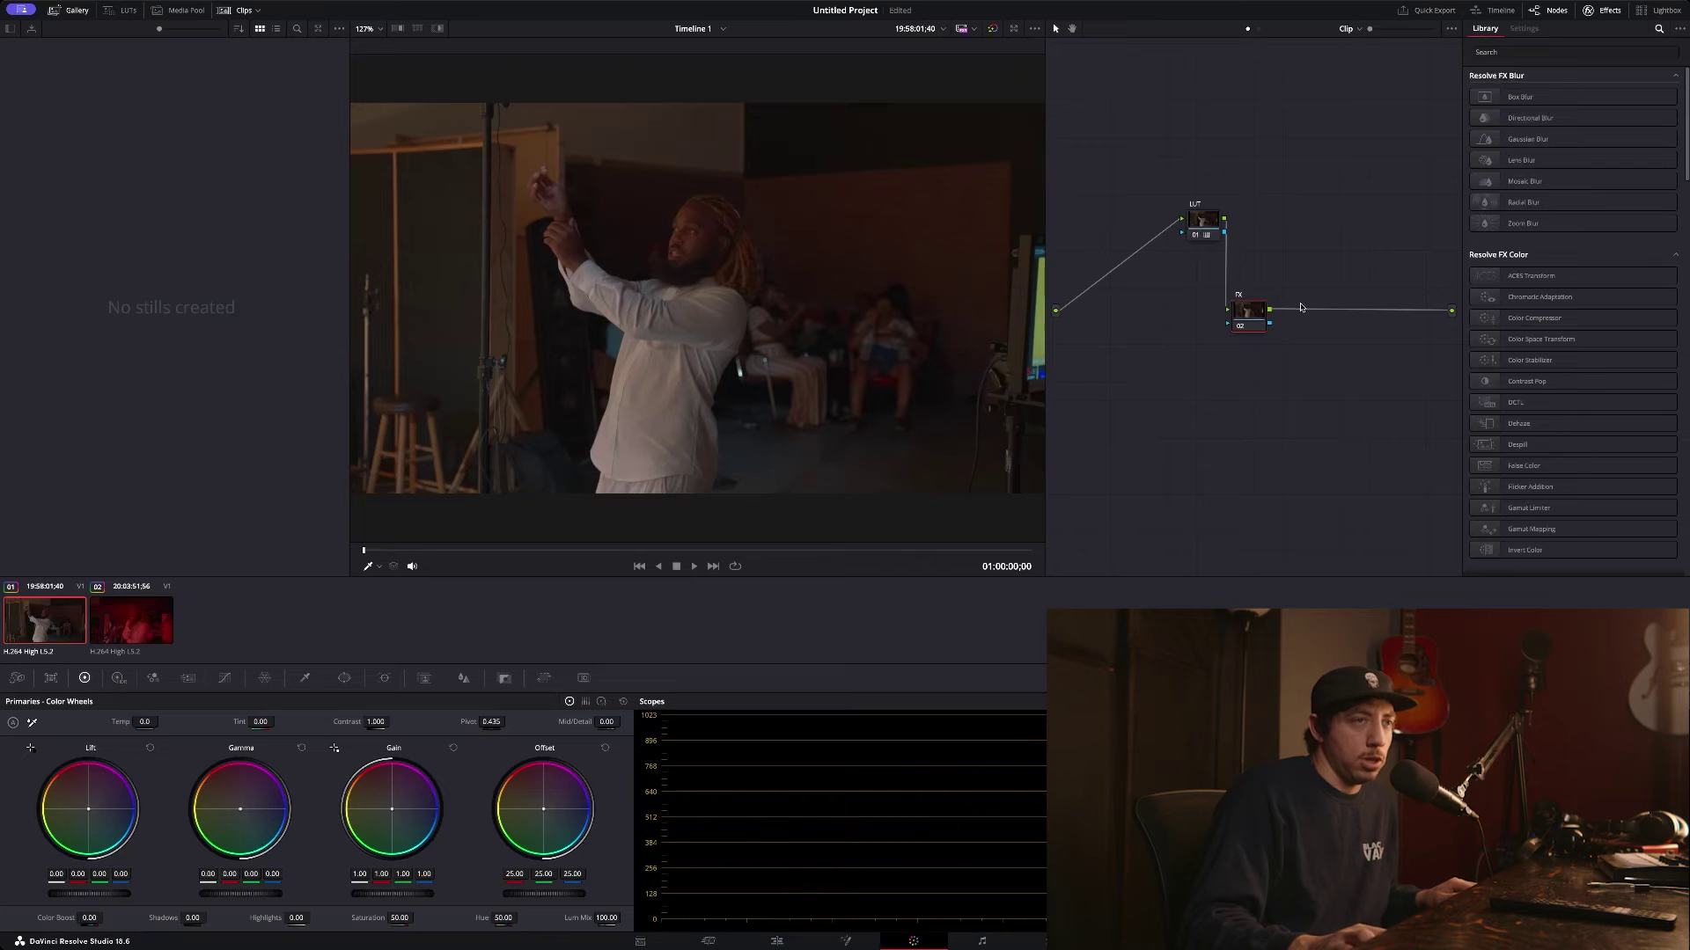
pyautogui.moveTo(1258, 316); pyautogui.dragTo(1268, 307)
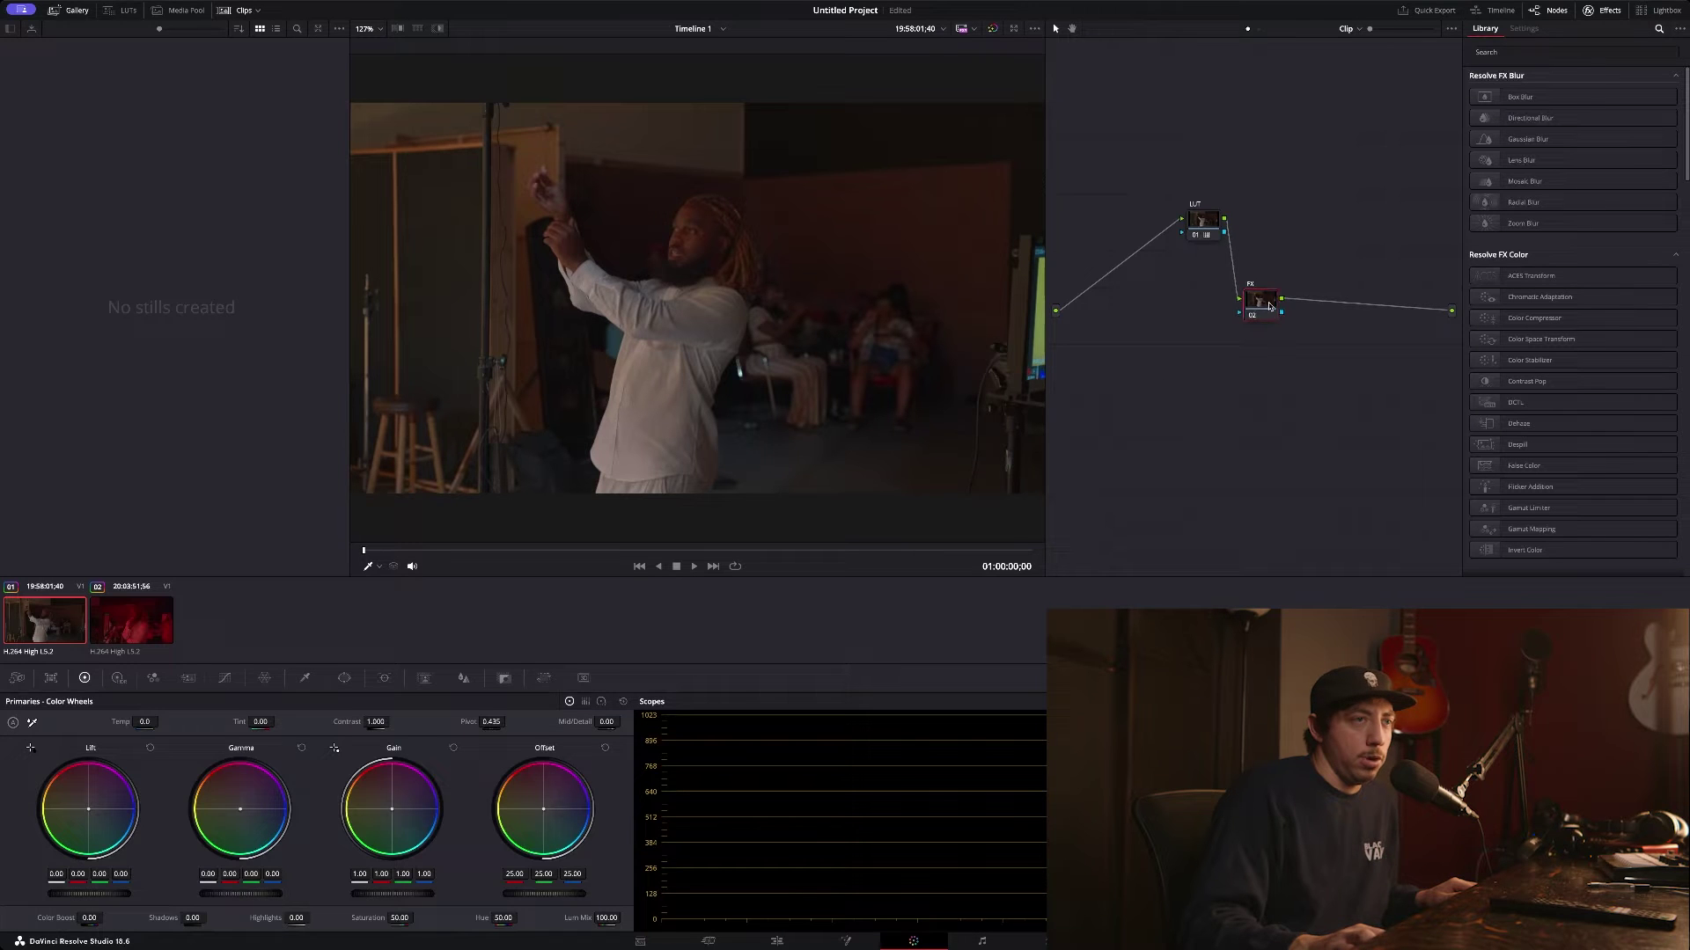
pyautogui.click(124, 608)
pyautogui.click(70, 622)
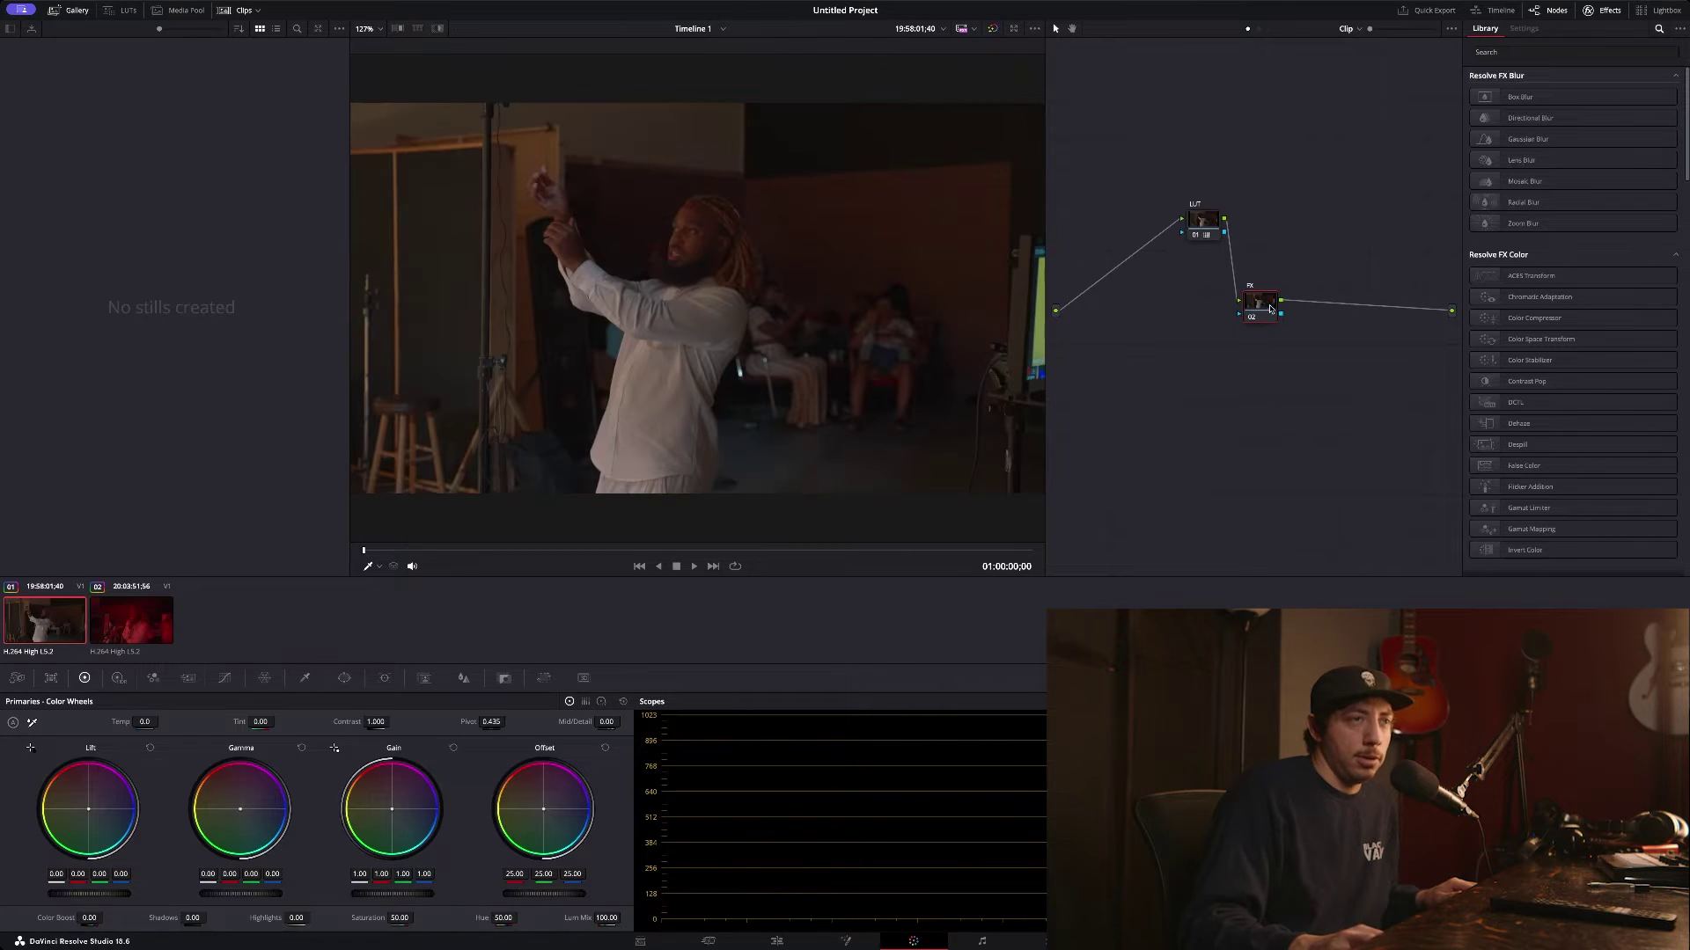
pyautogui.moveTo(1269, 308); pyautogui.dragTo(1264, 319)
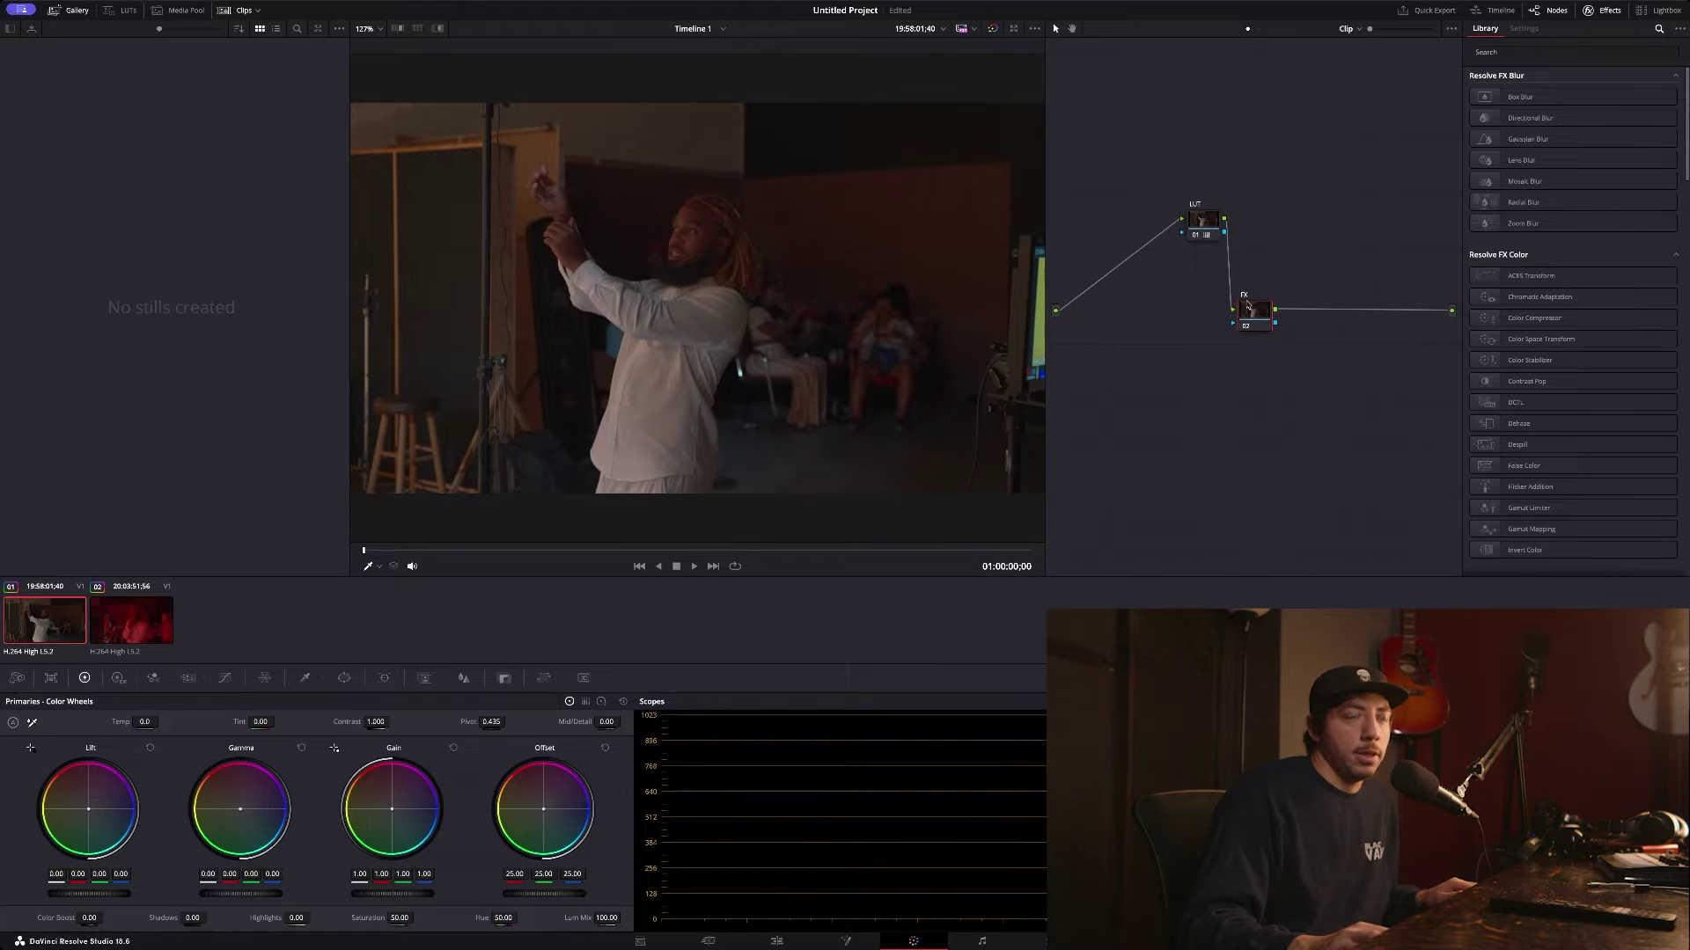
pyautogui.moveTo(1212, 231); pyautogui.dragTo(1193, 230)
# Step: Bypass and re-enable the LUT node to compare the first clip with and without its LUT
pyautogui.click(1185, 234)
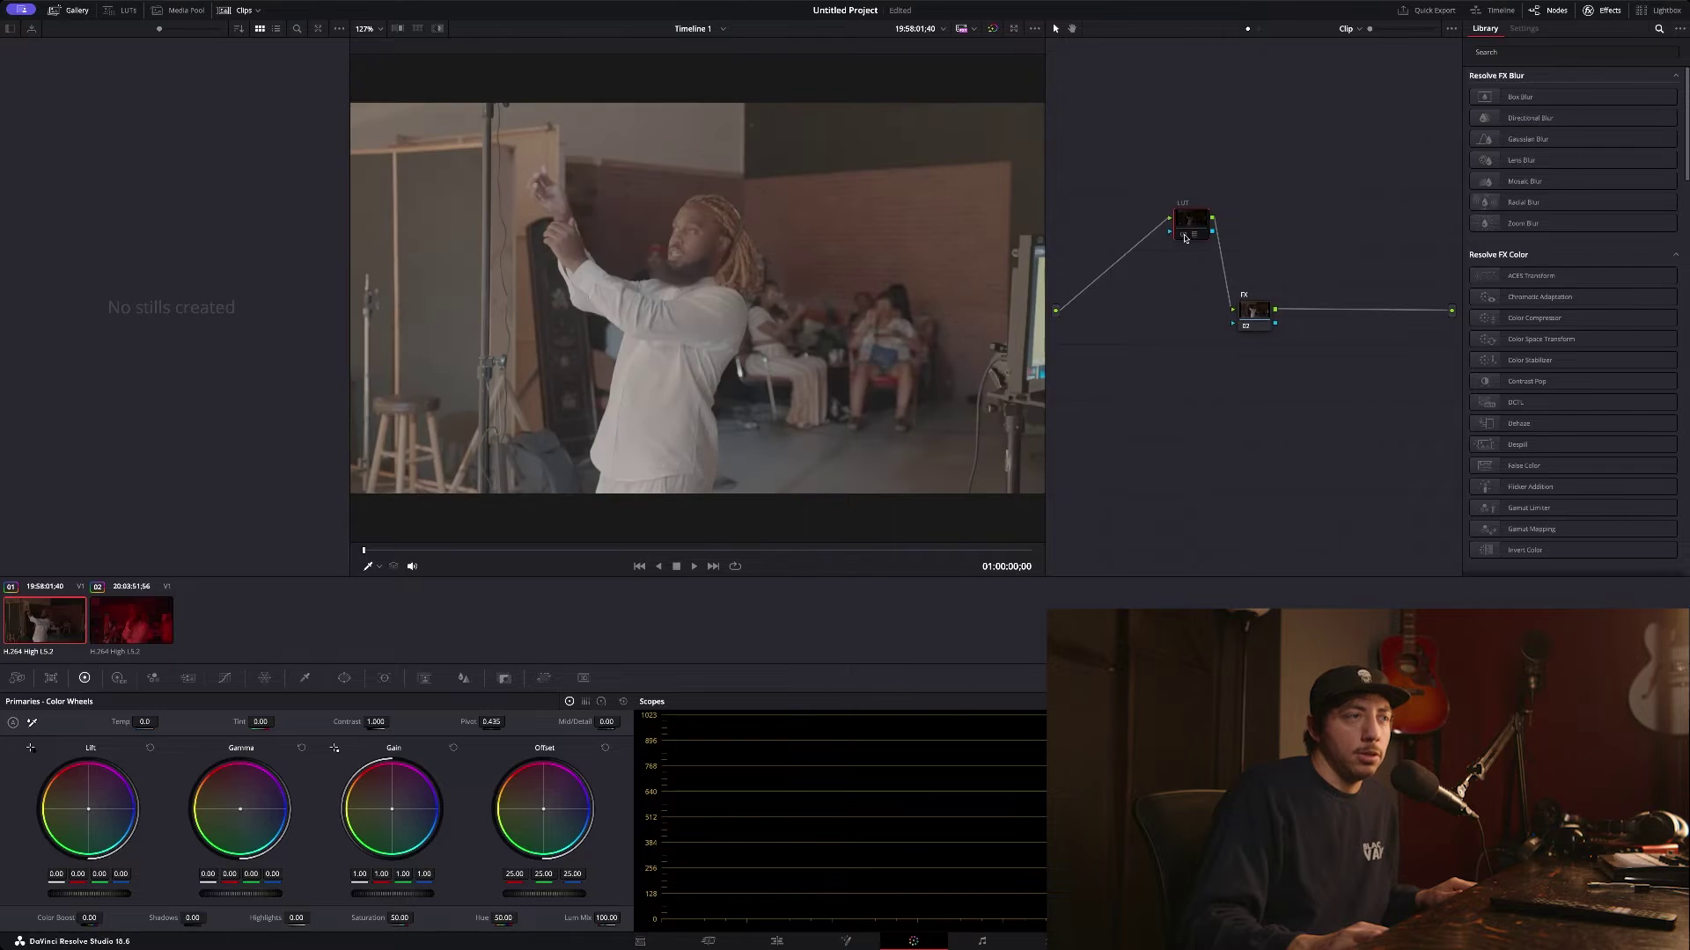
pyautogui.click(1184, 235)
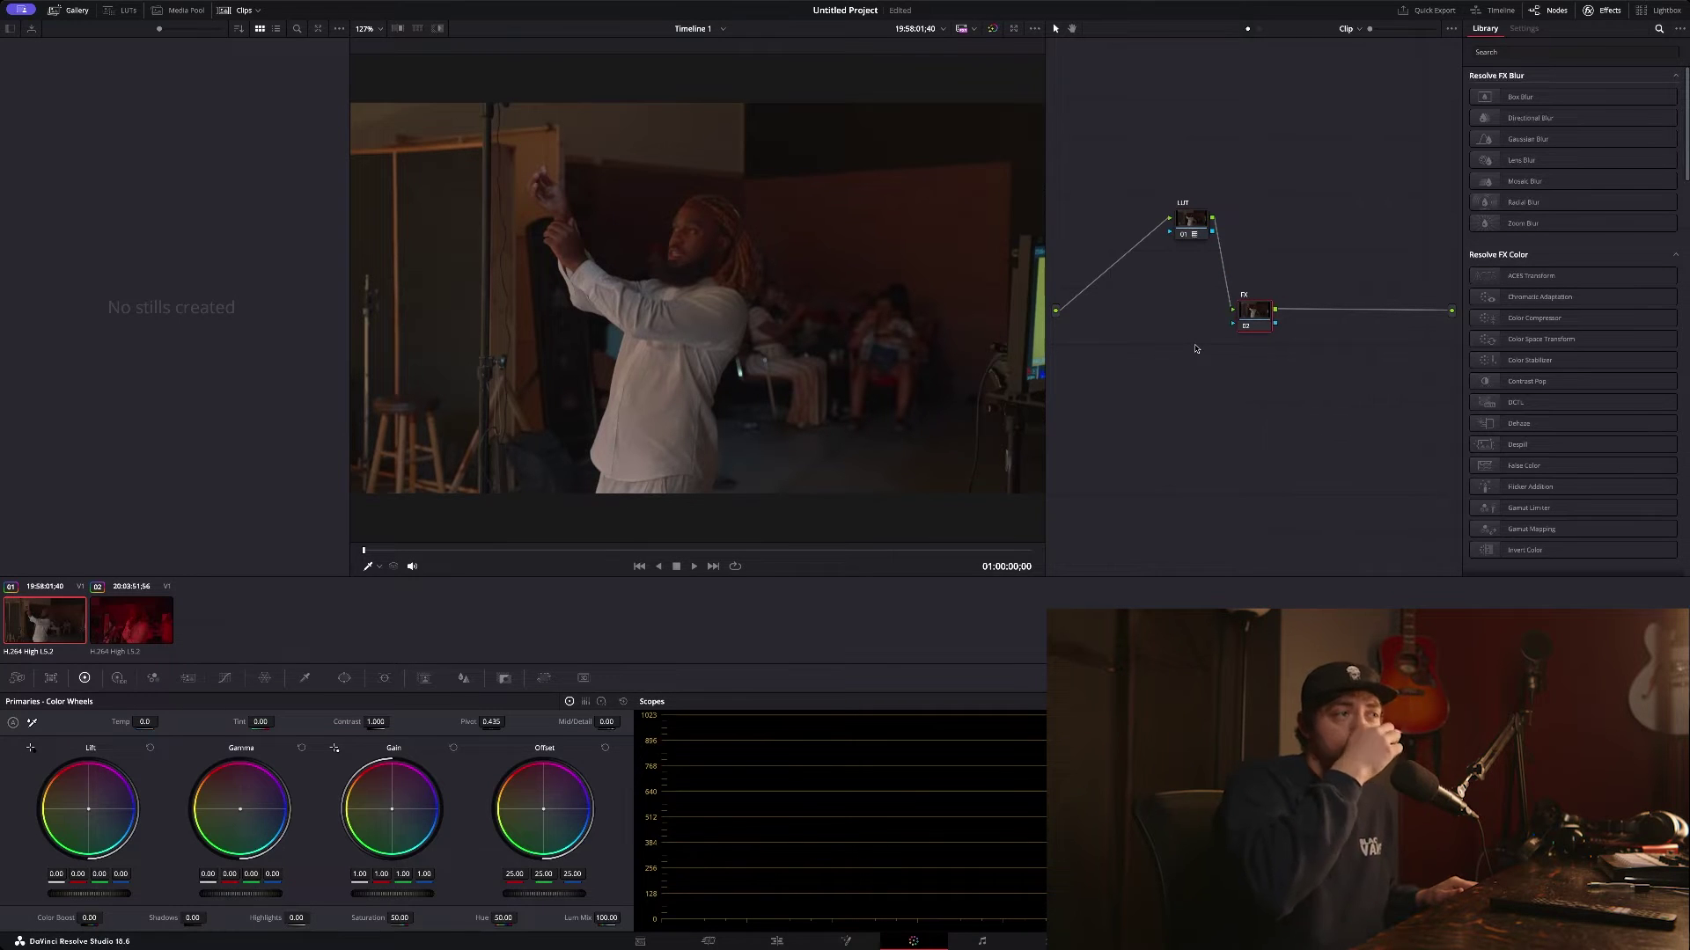
pyautogui.click(1184, 235)
pyautogui.click(1184, 235)
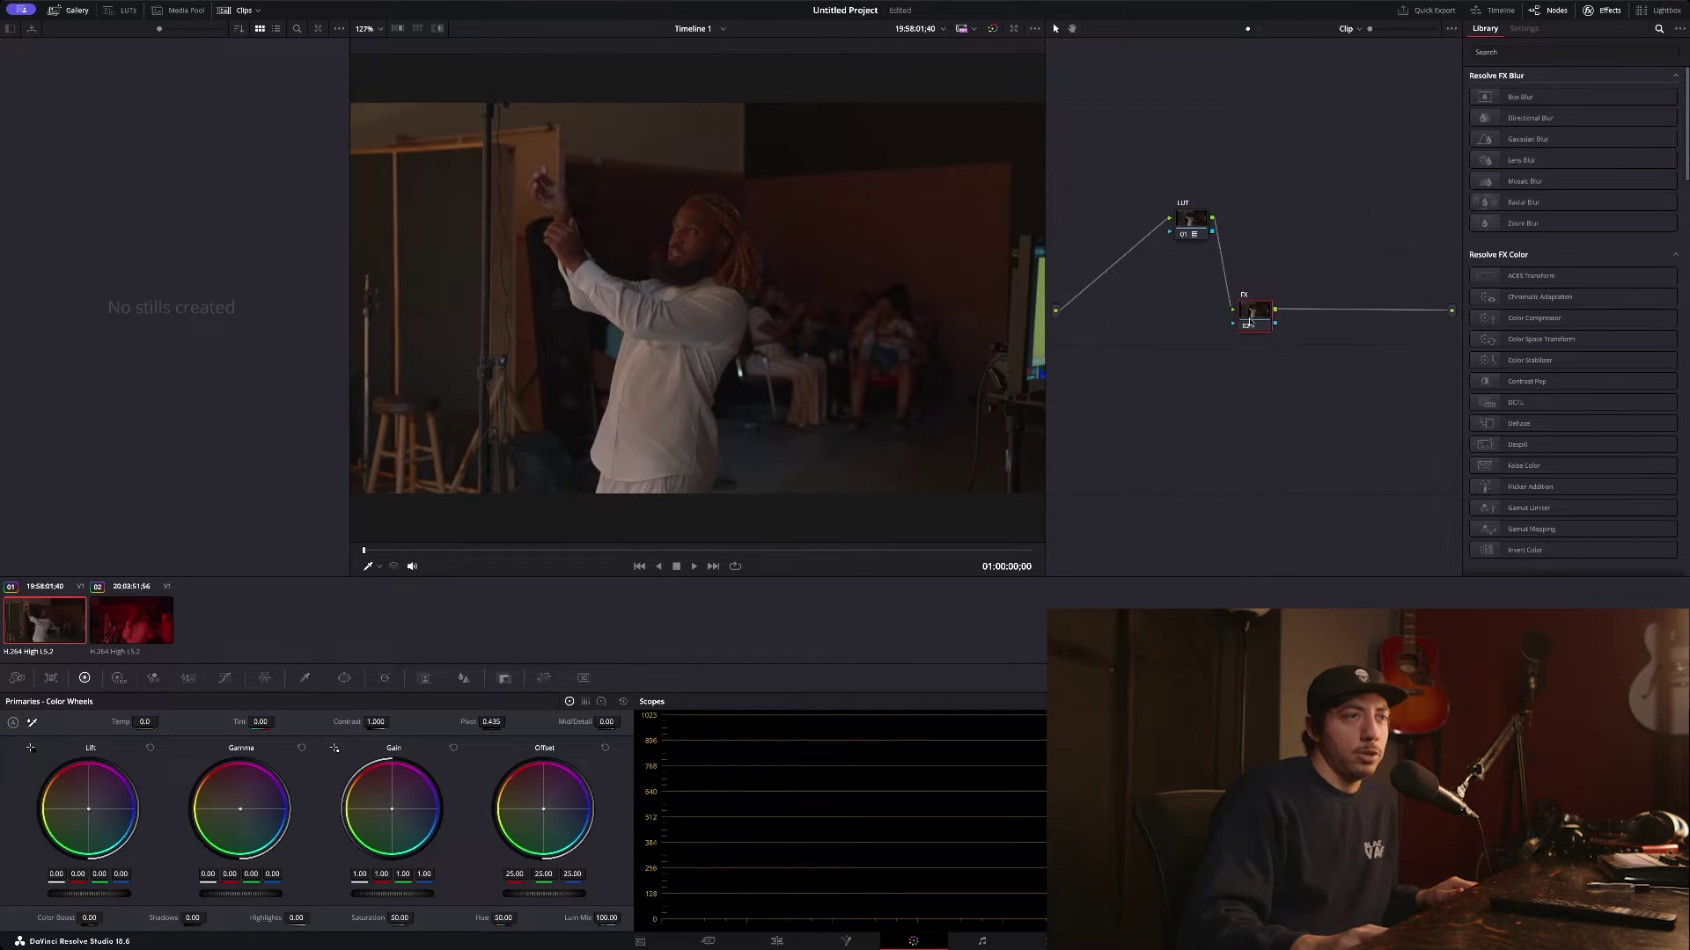
# Step: Search the effects library for "analo" and apply the Analog Damage effect to the first clip's FX node
pyautogui.moveTo(1248, 322)
pyautogui.mouseDown()
pyautogui.moveTo(1228, 322)
pyautogui.moveTo(1237, 310)
pyautogui.mouseUp()
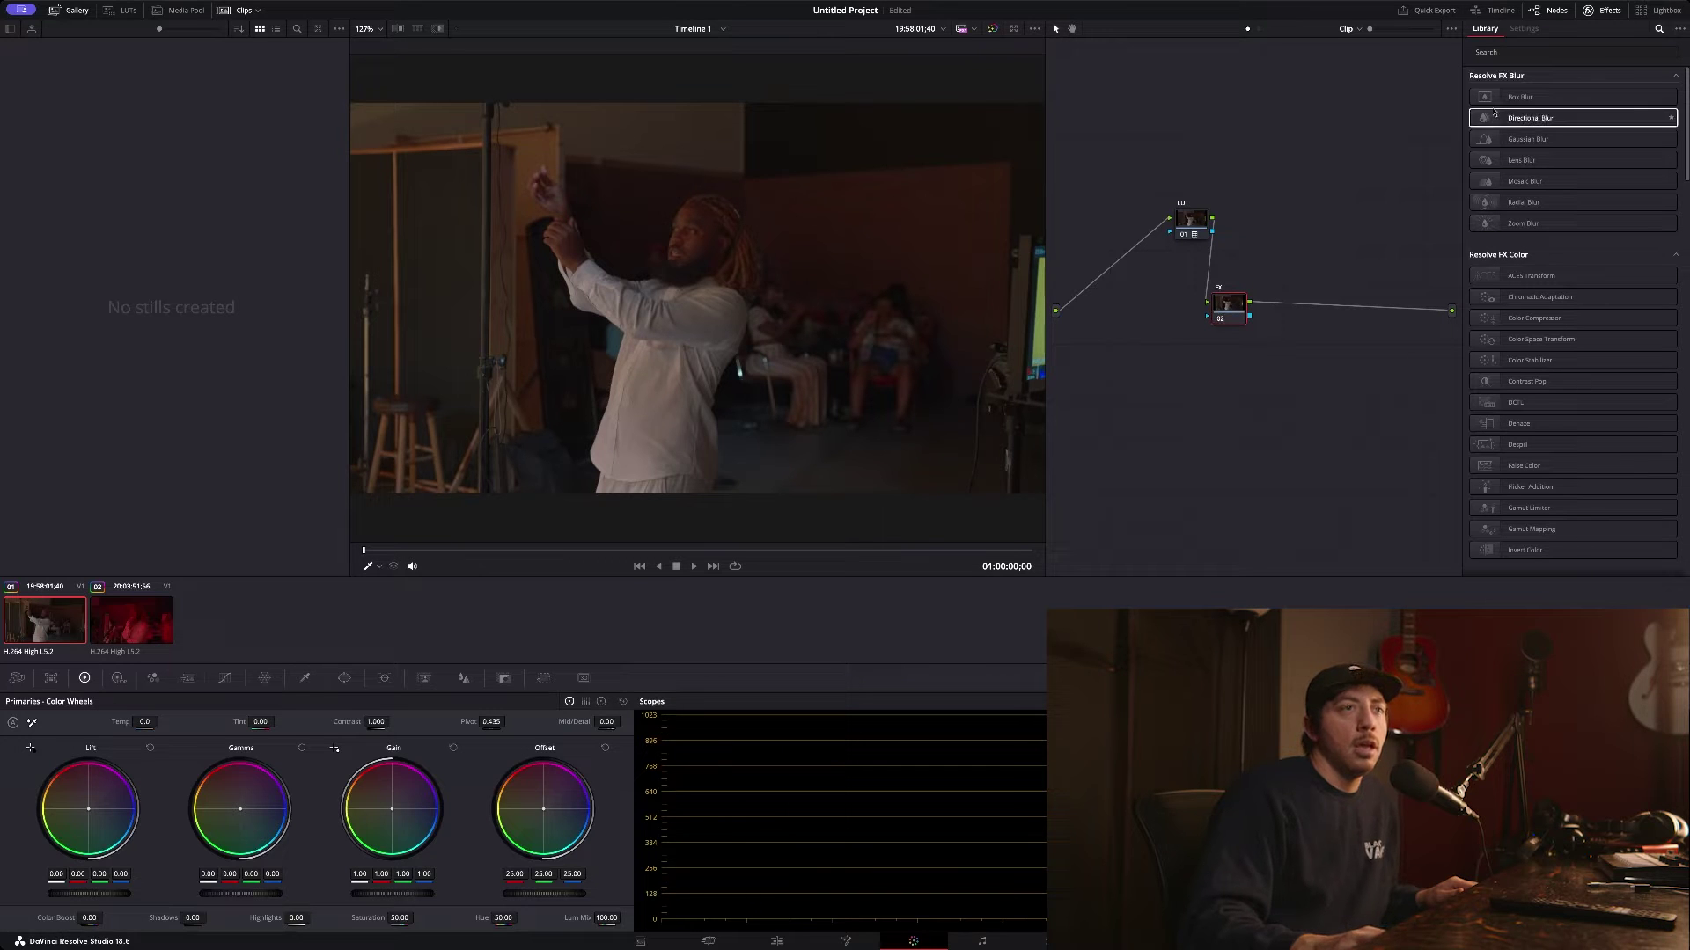
pyautogui.click(1501, 51)
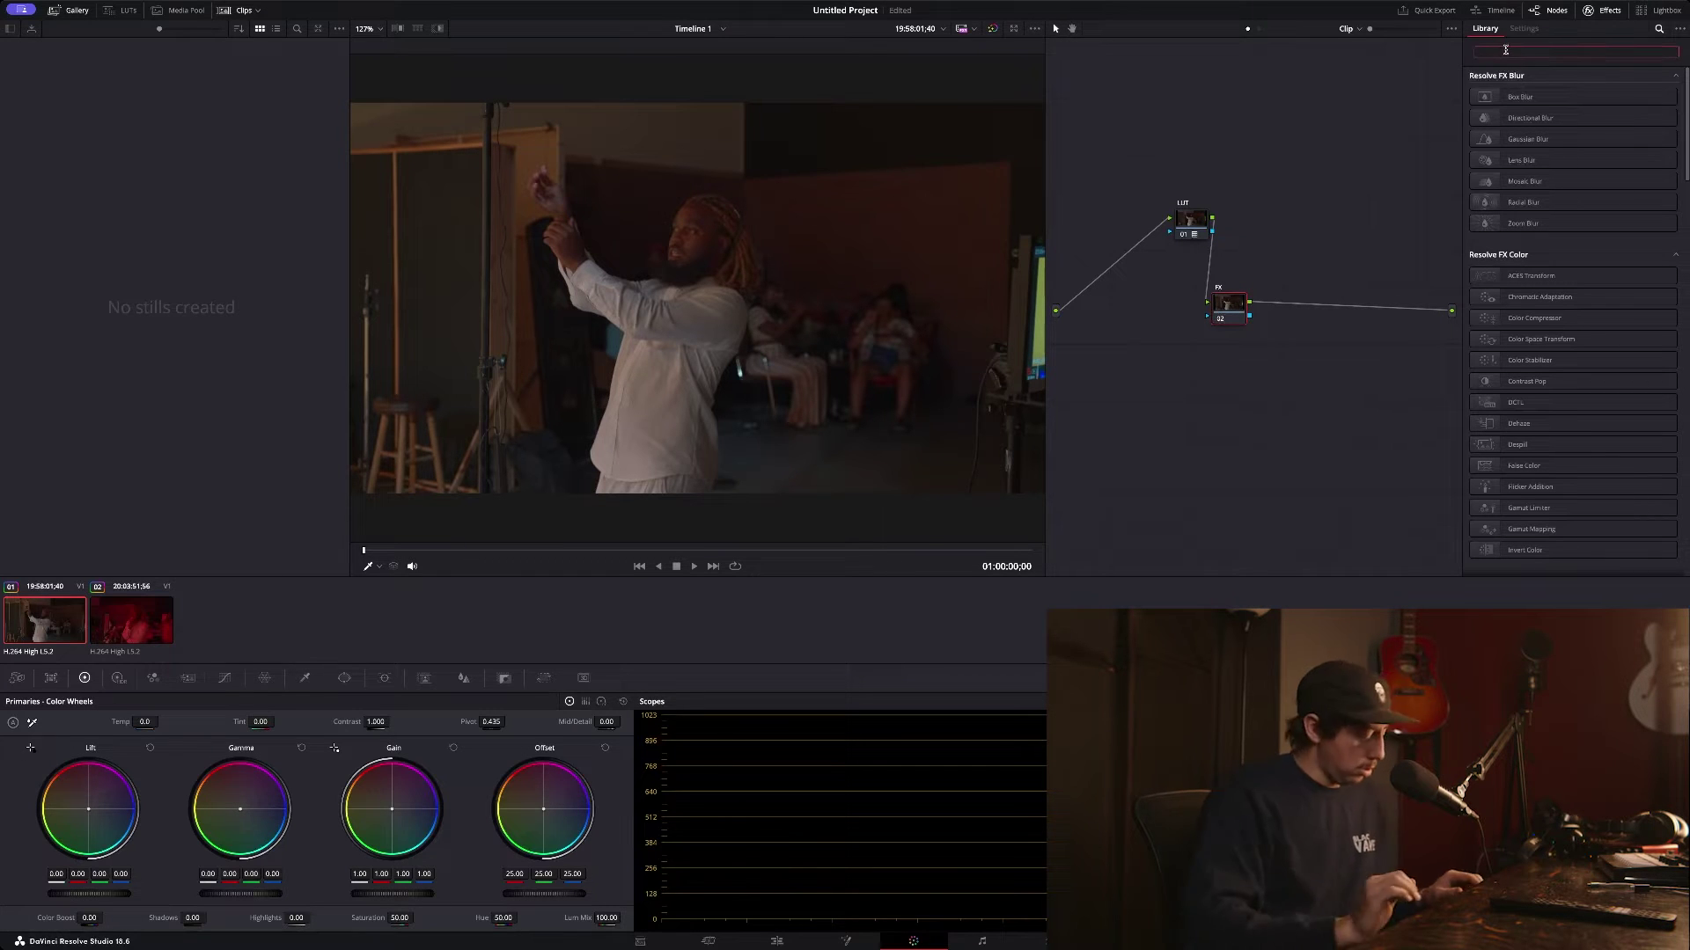
pyautogui.write('analo')
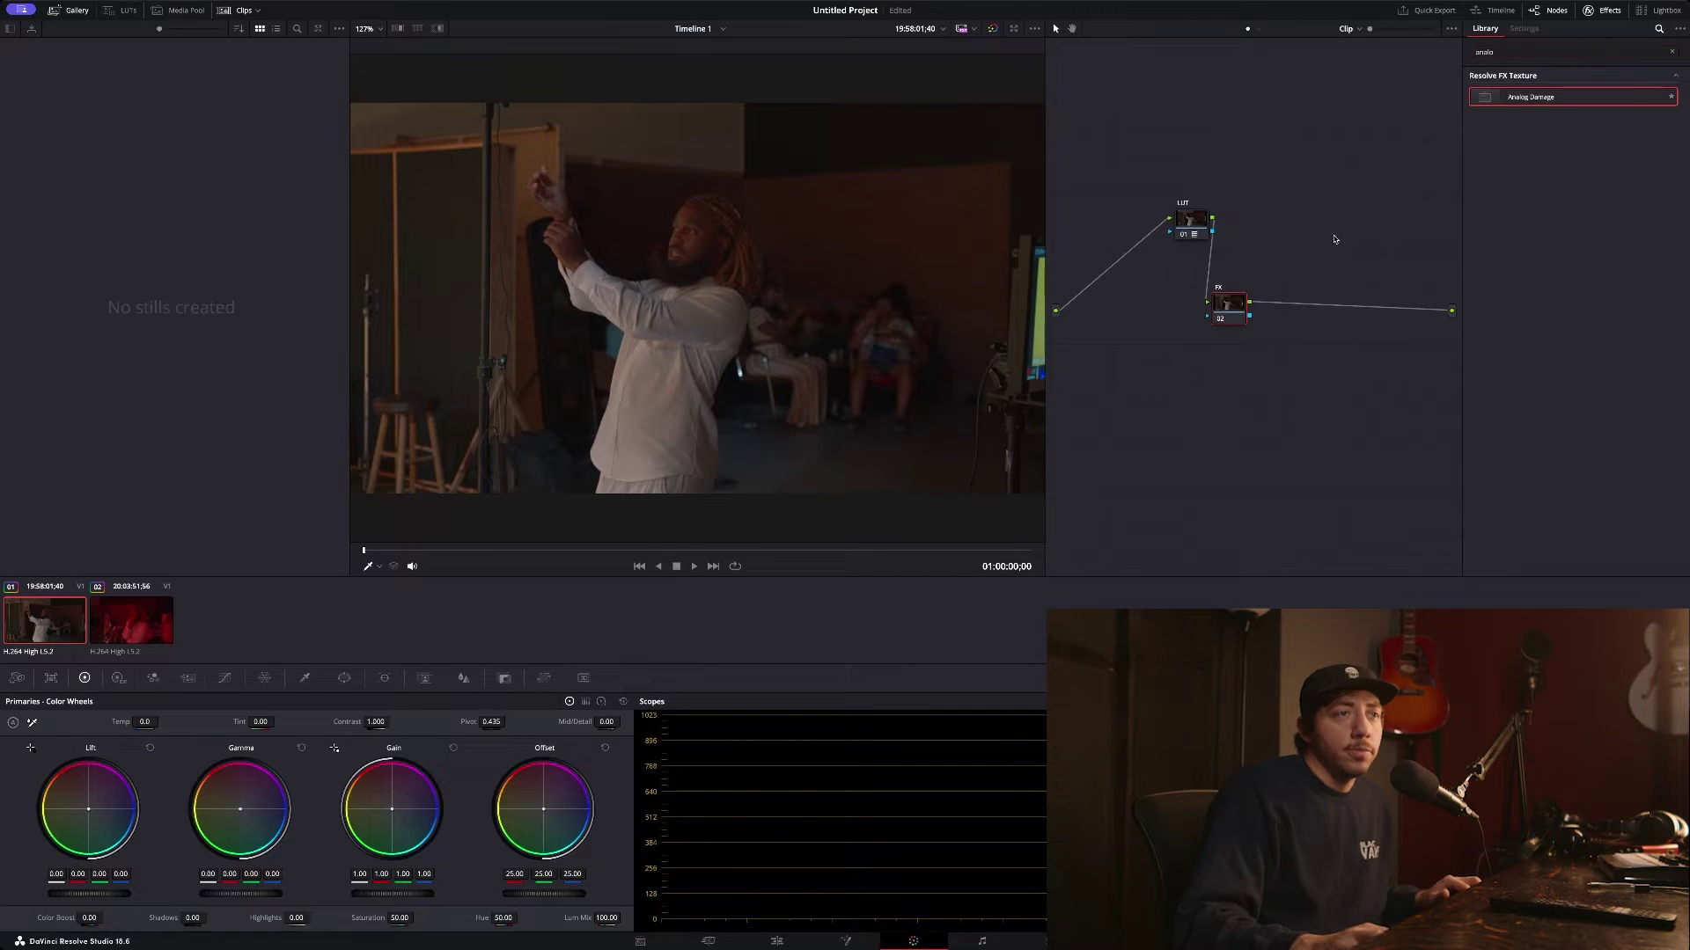
pyautogui.moveTo(1231, 307); pyautogui.dragTo(1234, 305)
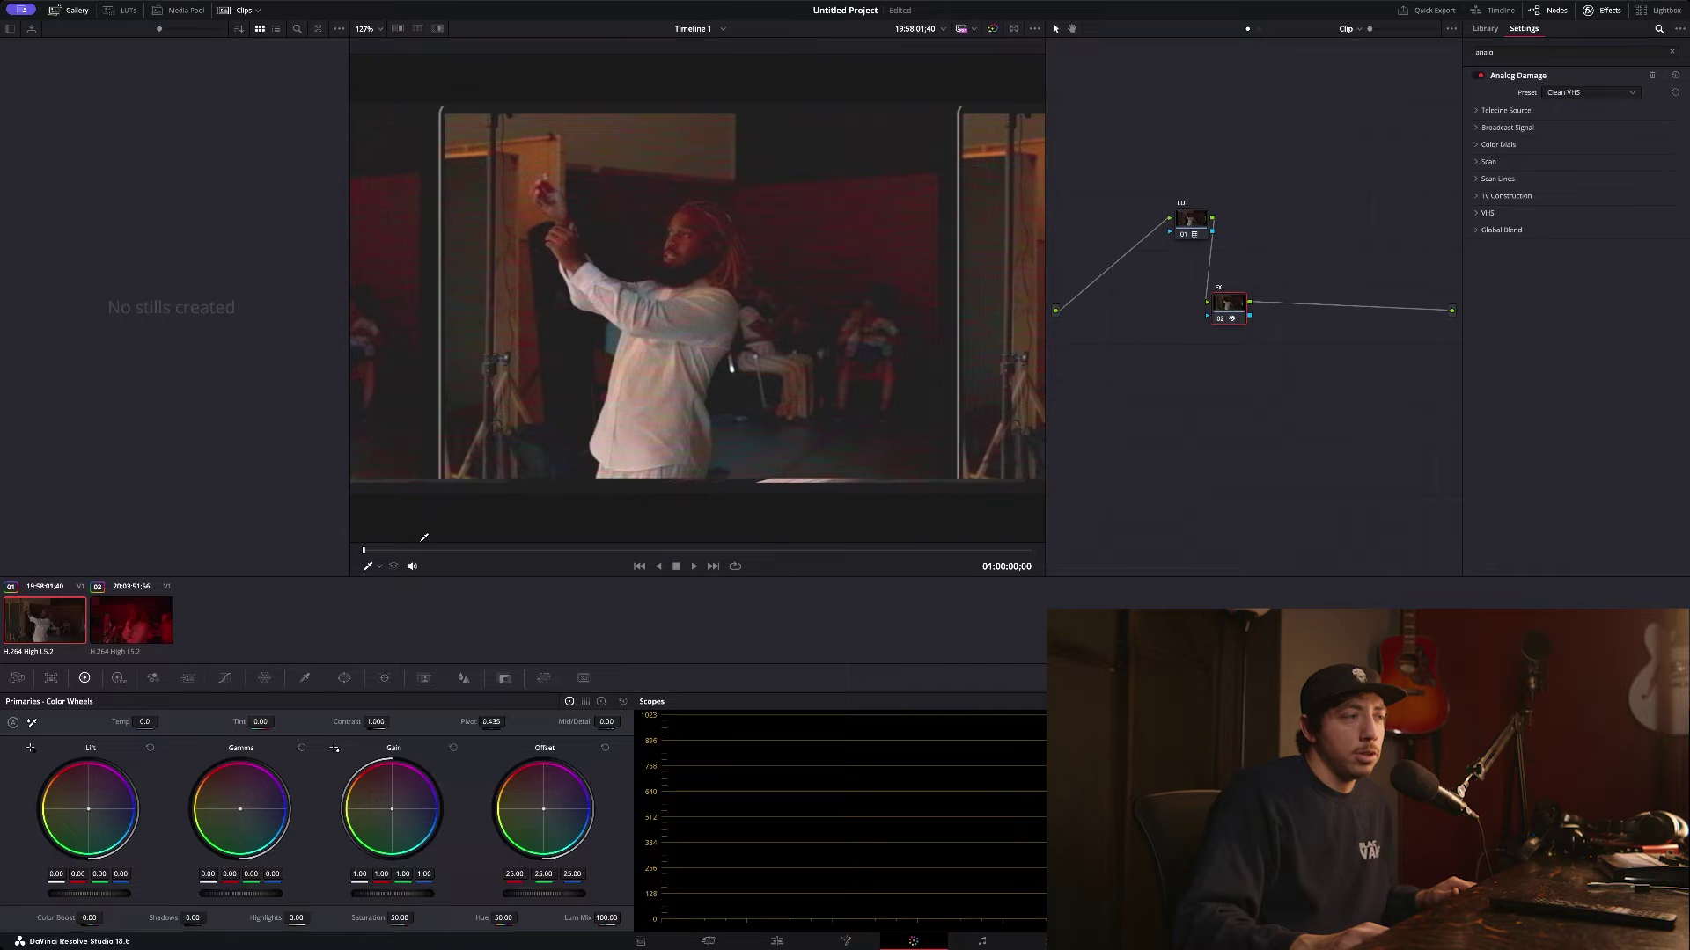
# Step: Scrub through the clip with the Clean VHS look, then switch the Analog Damage preset to Early Television and preview the playback
pyautogui.moveTo(431, 558); pyautogui.dragTo(577, 567)
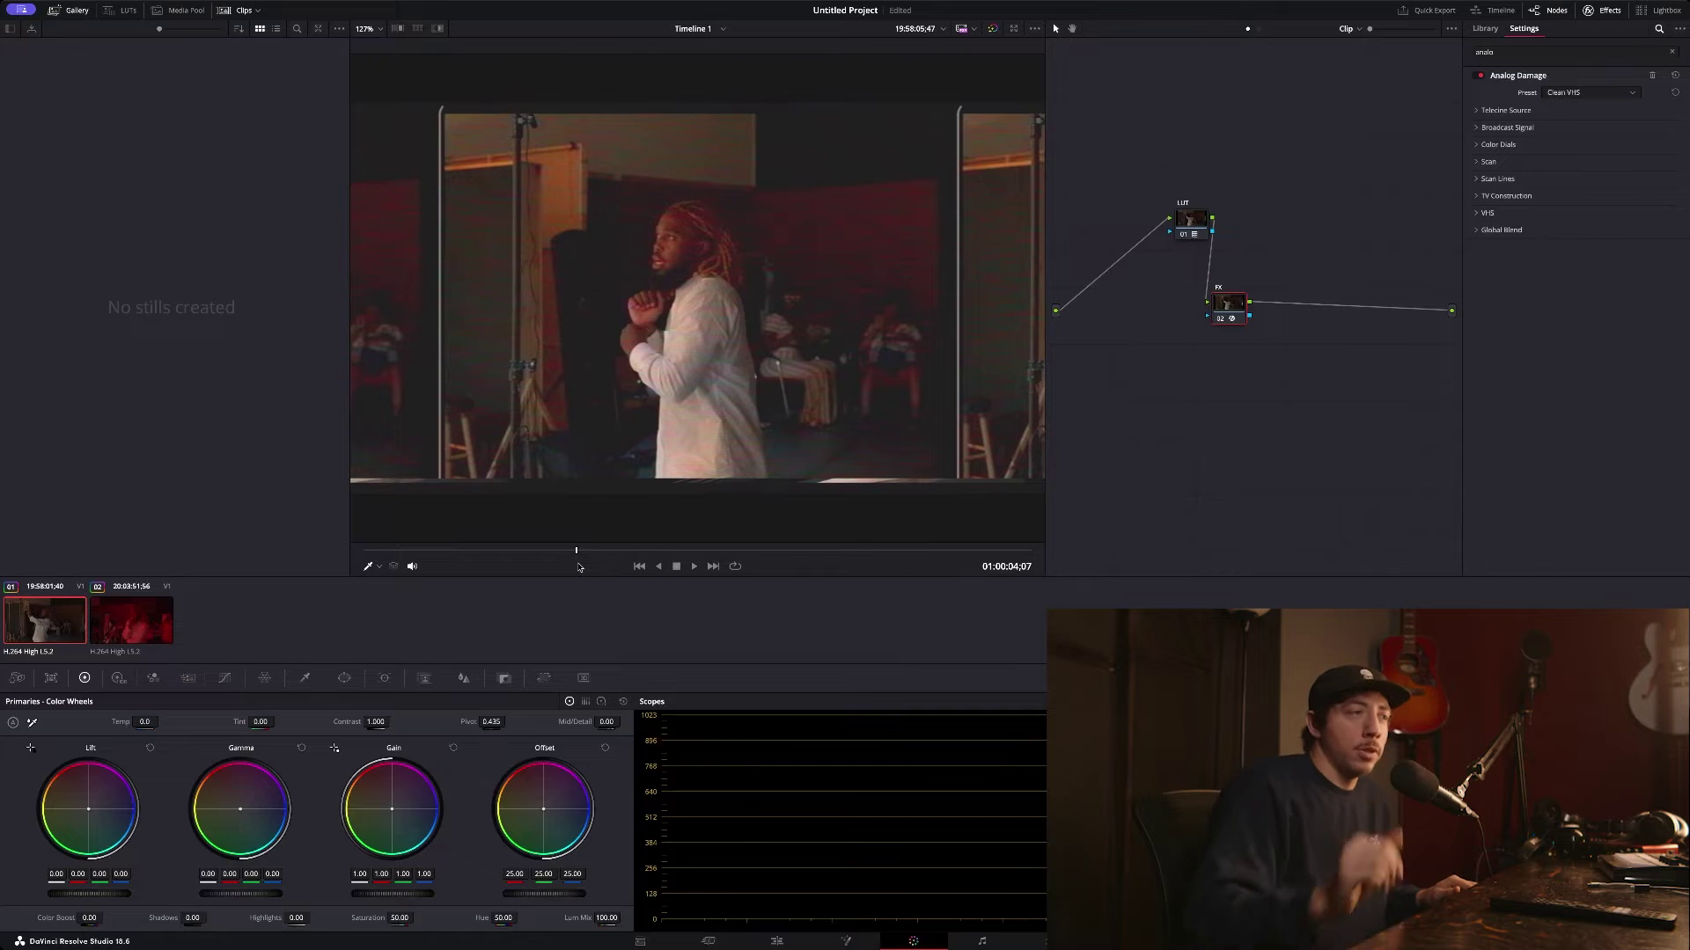
pyautogui.moveTo(677, 551); pyautogui.dragTo(693, 513)
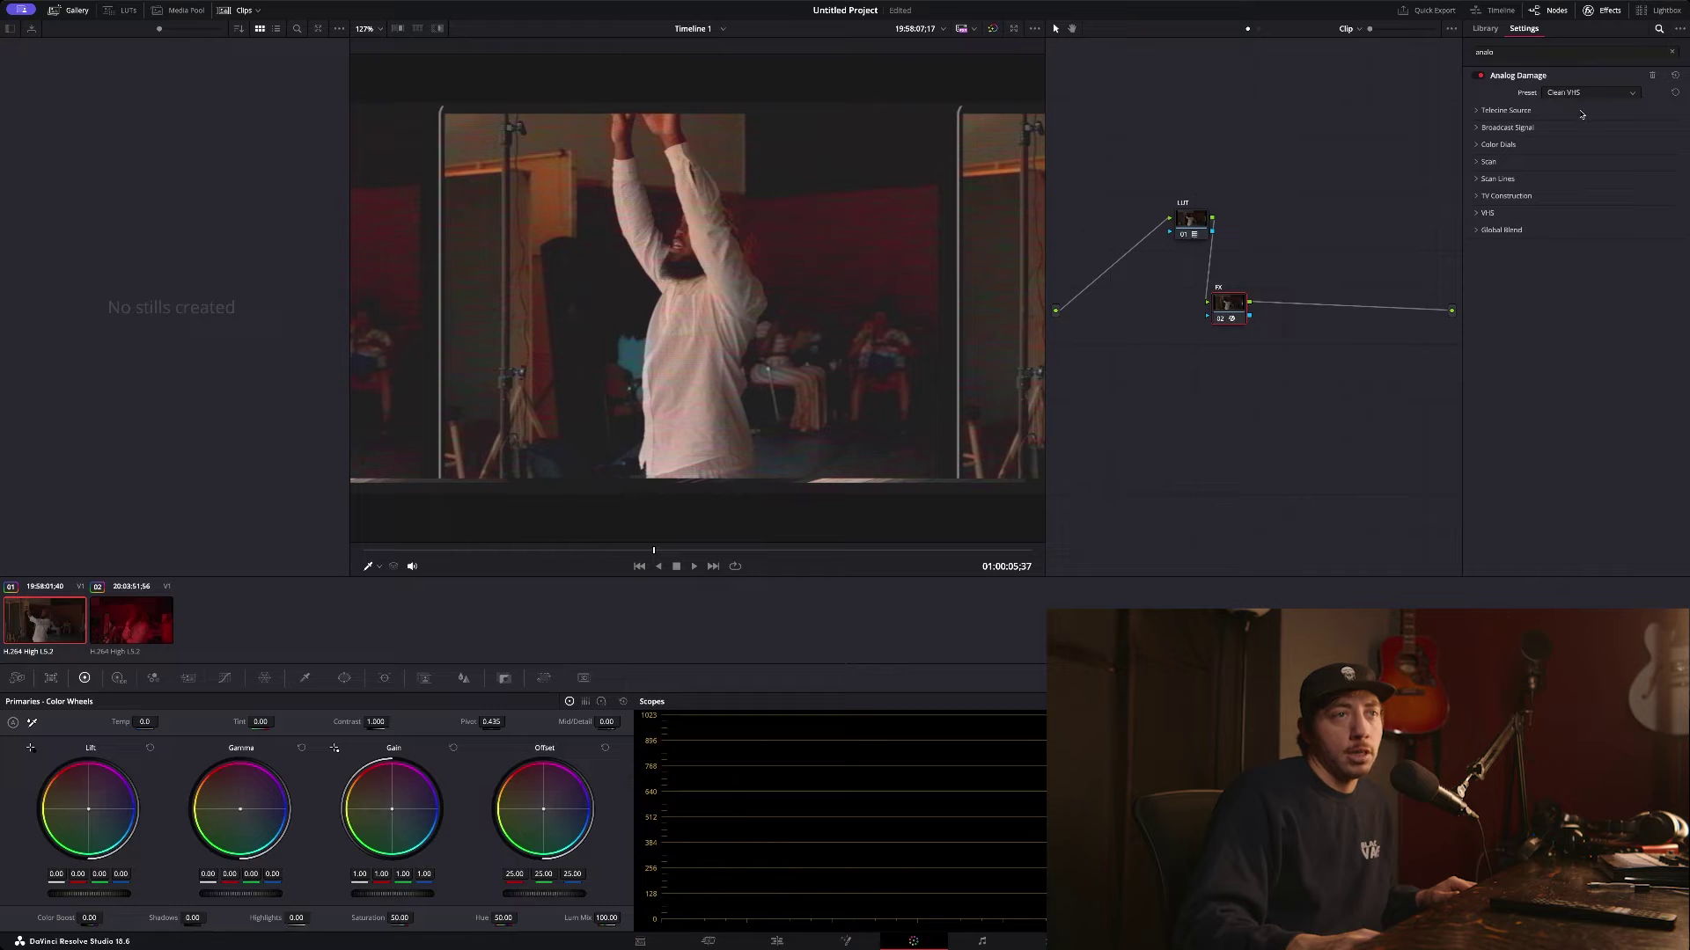
pyautogui.click(1583, 107)
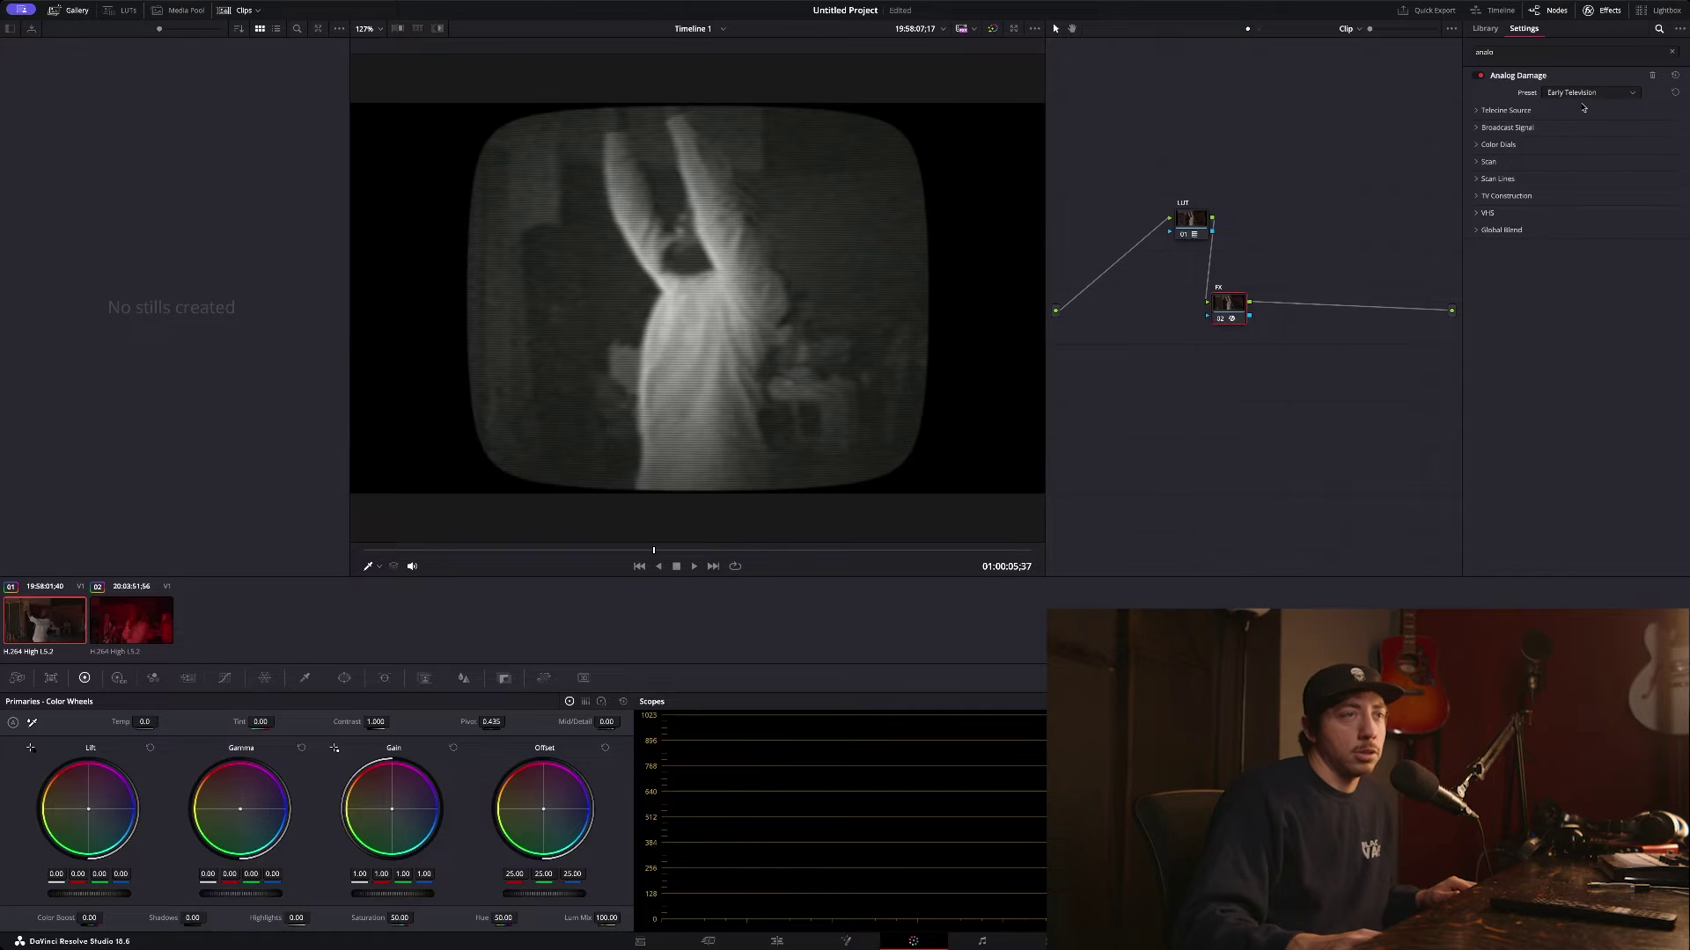
pyautogui.press('space')
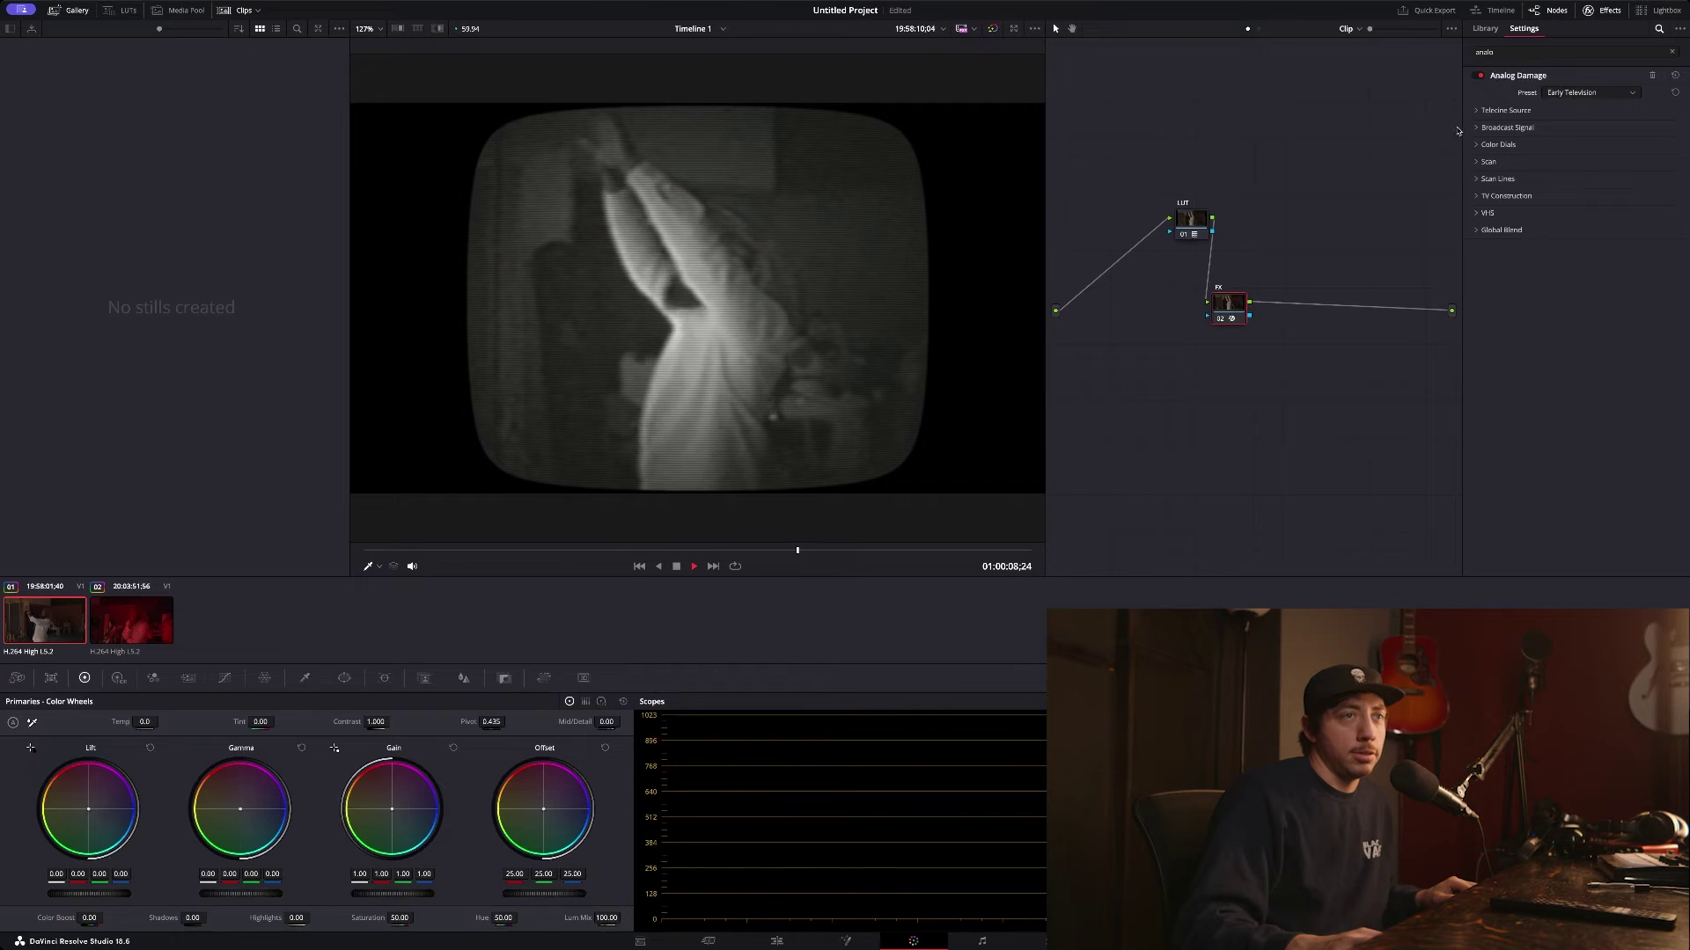
pyautogui.press('space')
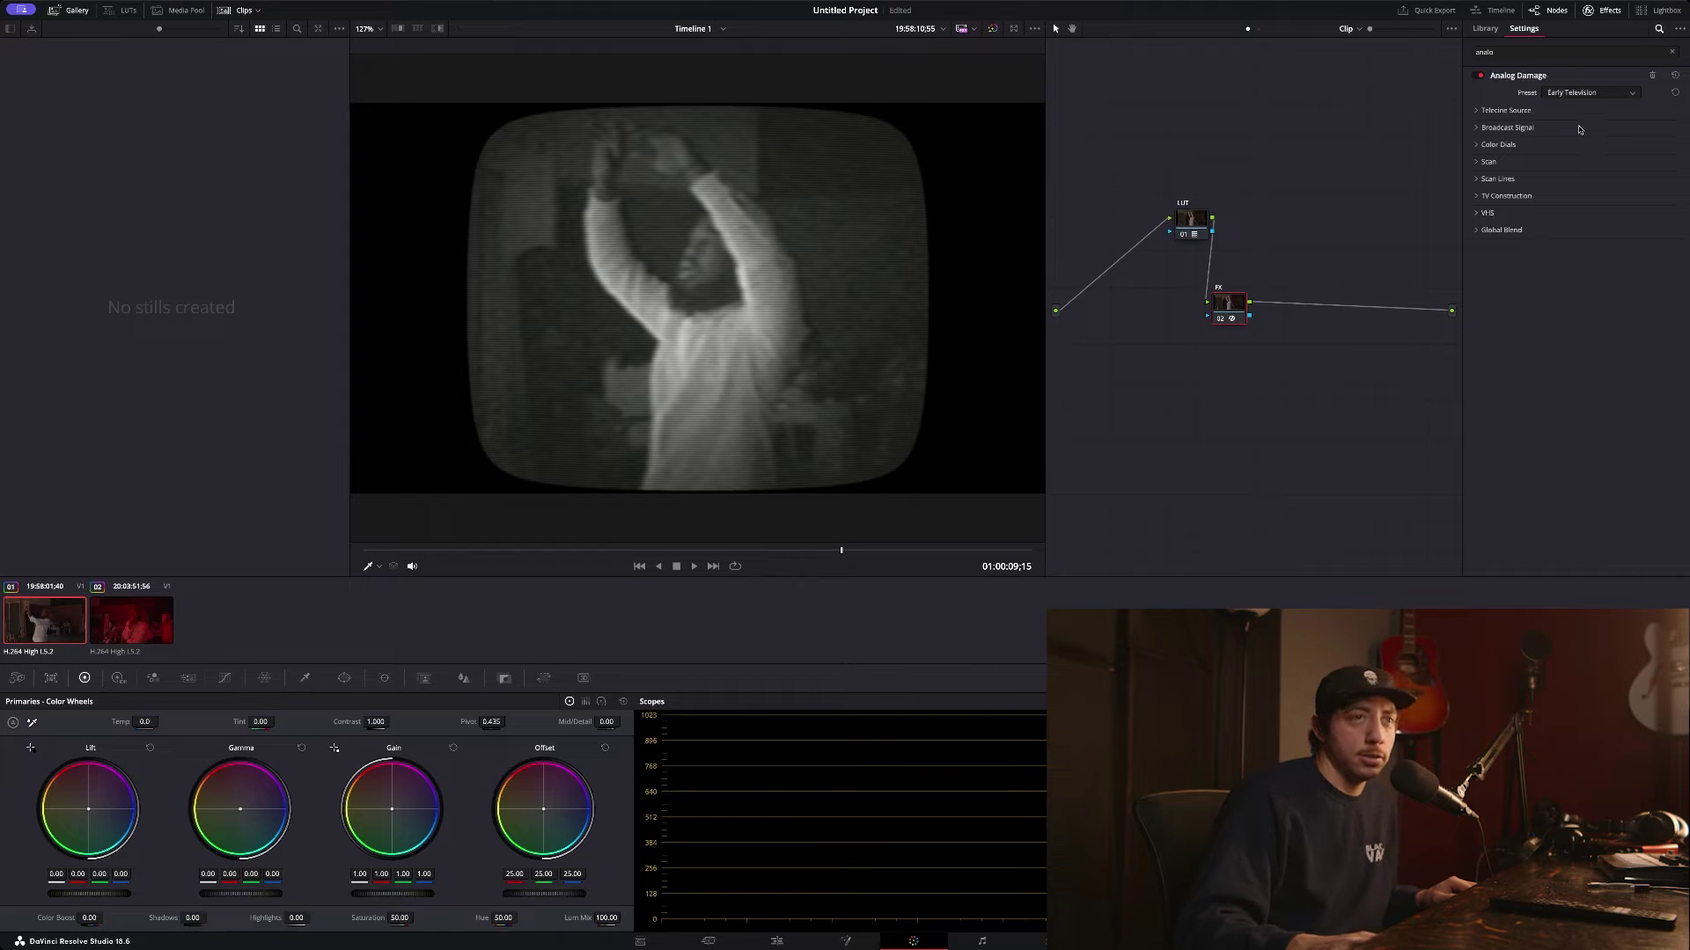
# Step: Try the 1960s B&W, 1960s Color, 1970s, 1980s and 1990s presets of the Analog Damage effect
pyautogui.click(1576, 135)
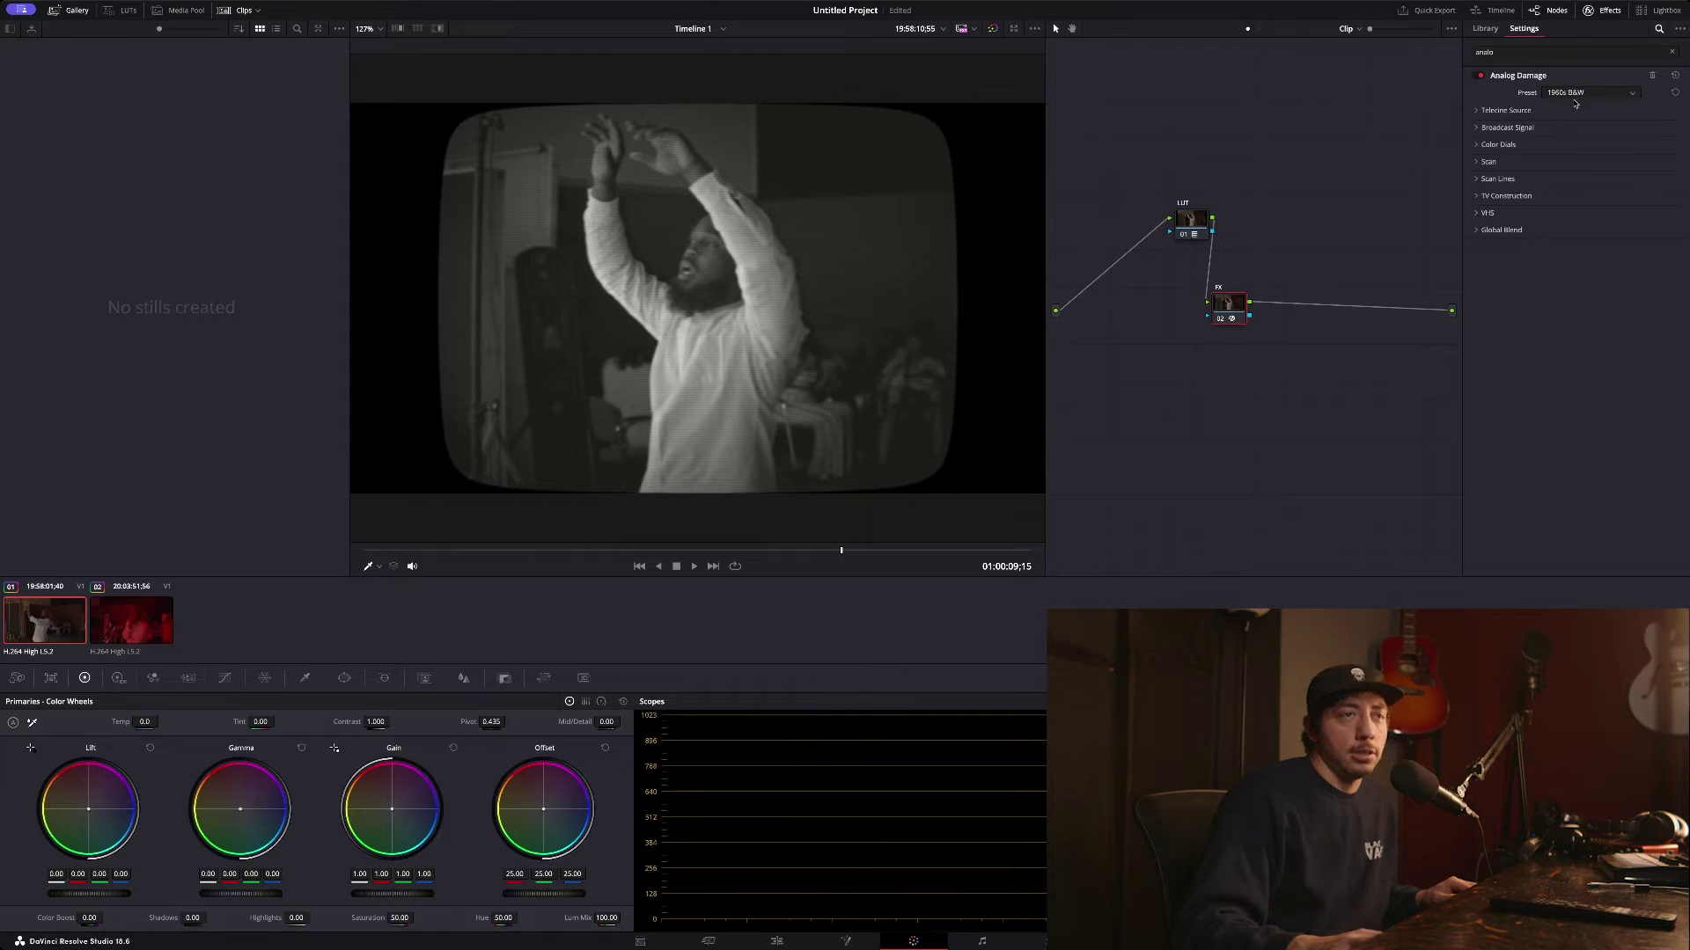
pyautogui.click(1582, 93)
pyautogui.click(1582, 104)
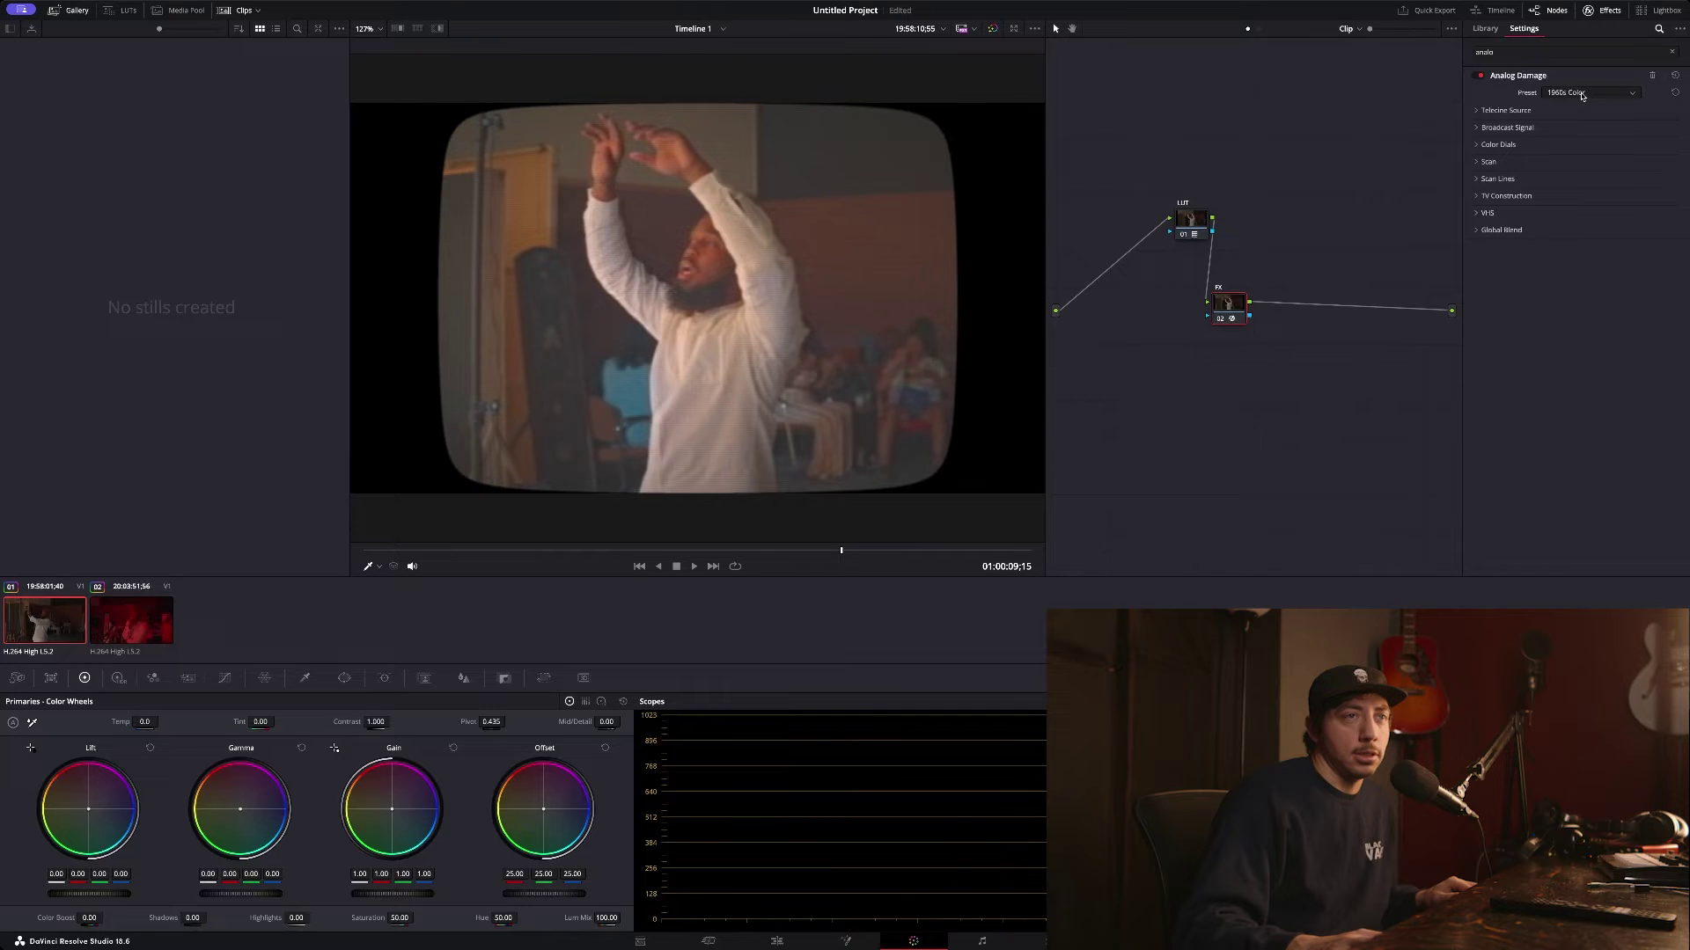
pyautogui.click(1583, 161)
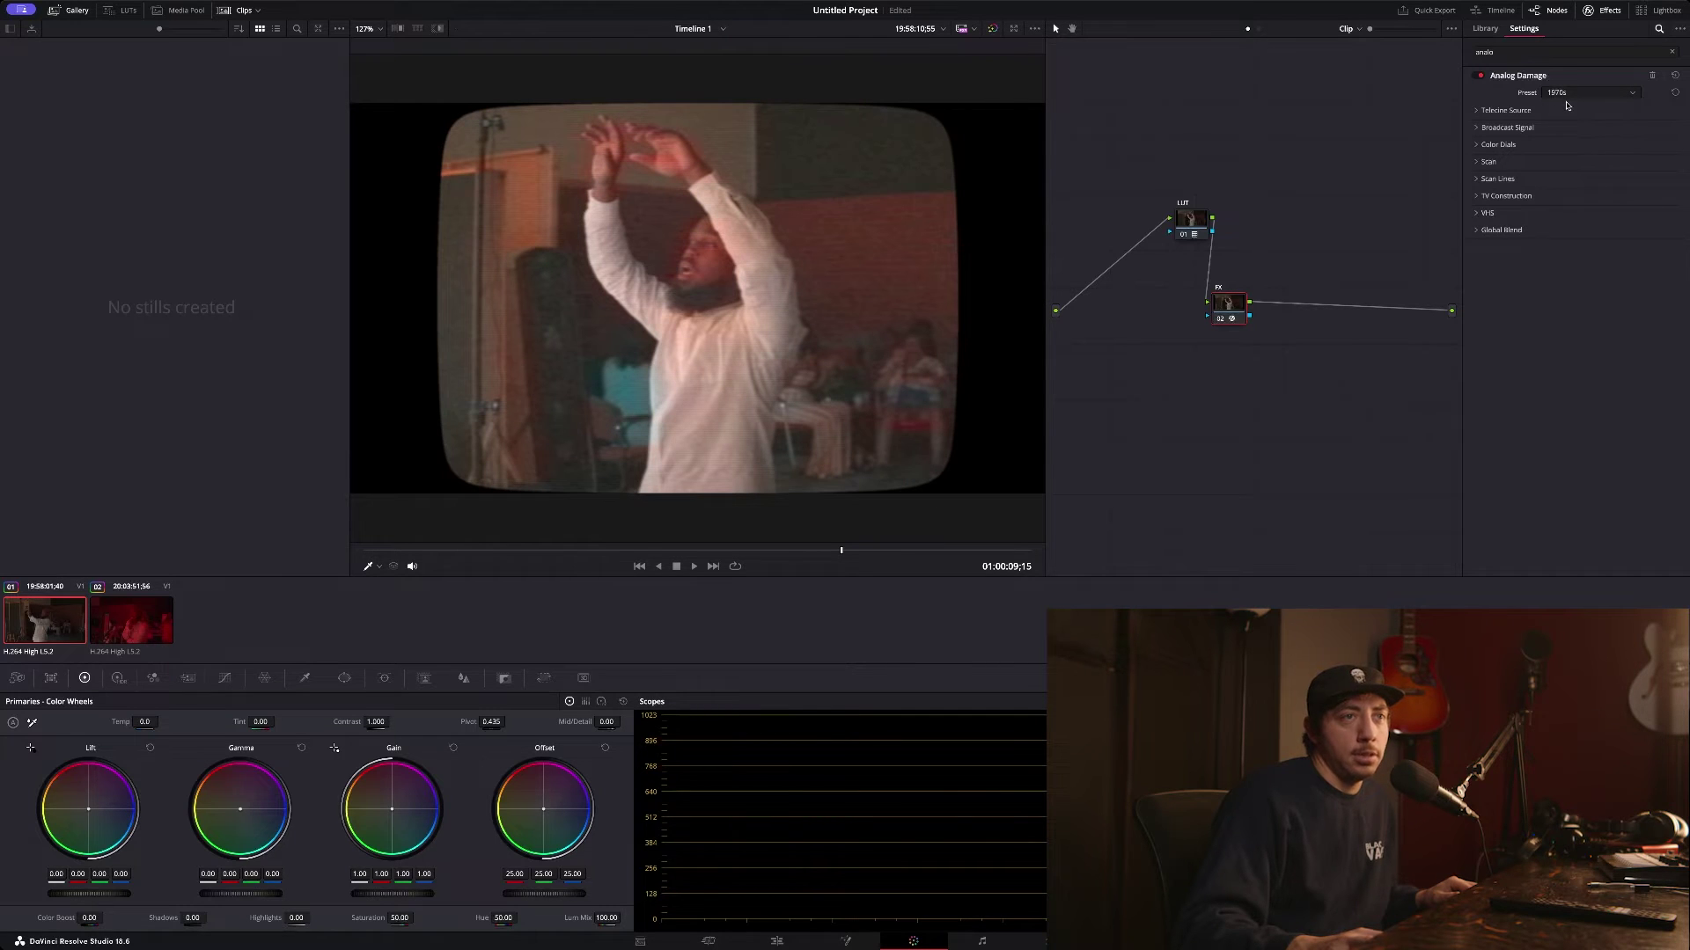
pyautogui.press('Down')
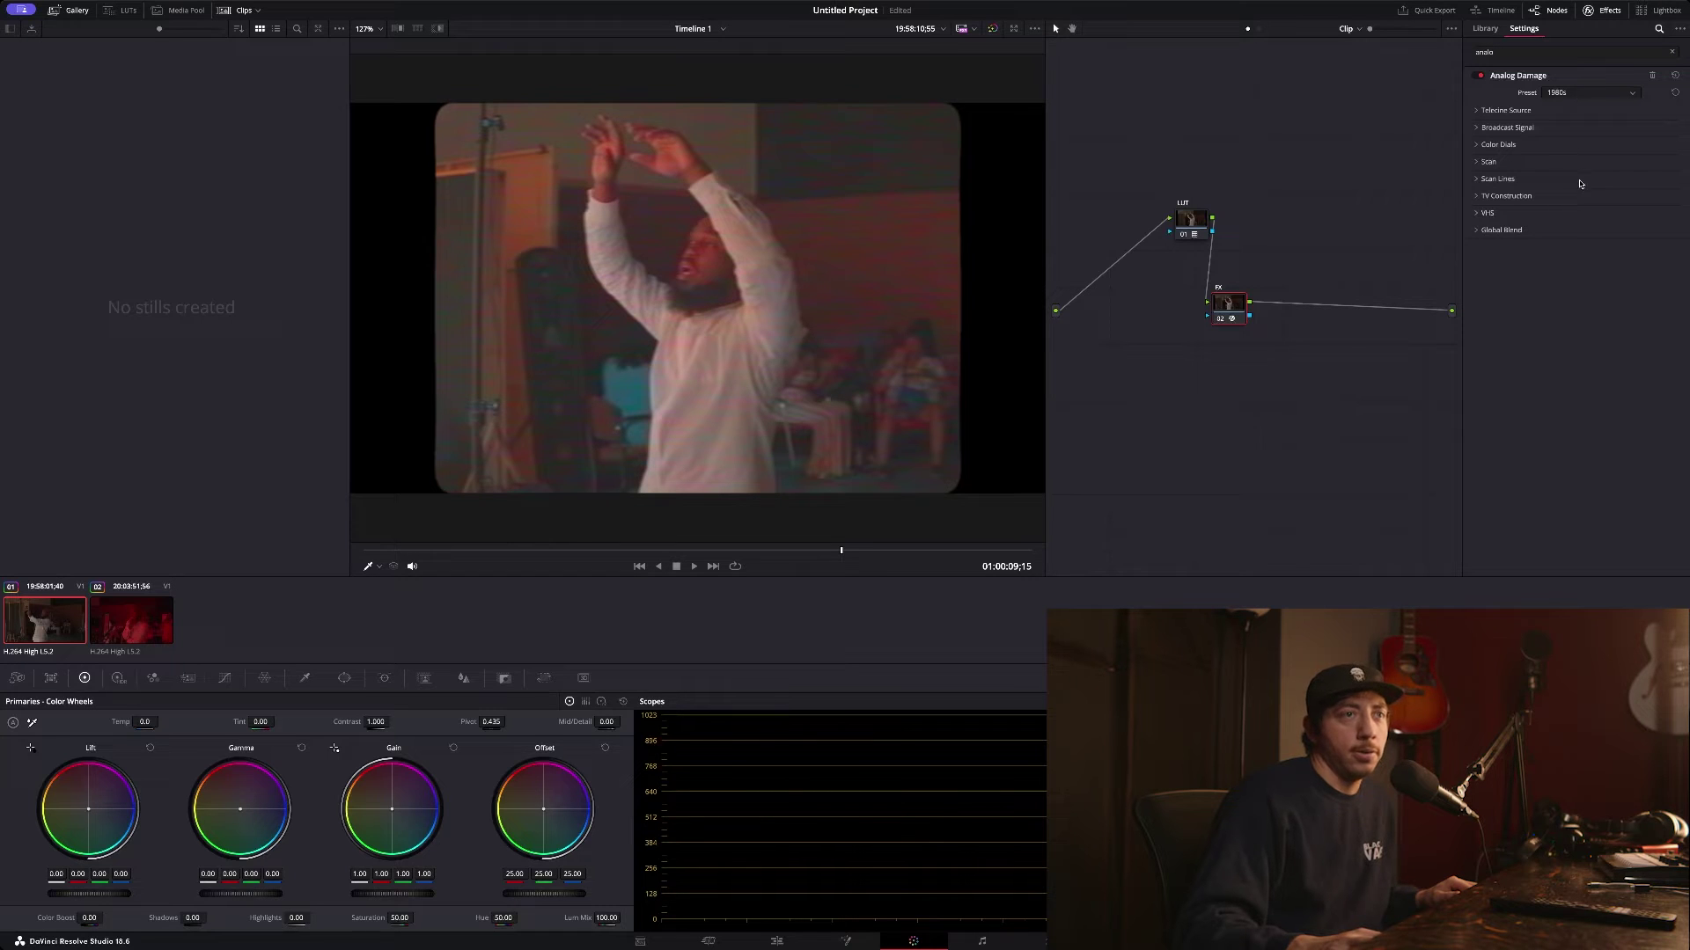
pyautogui.press('Down')
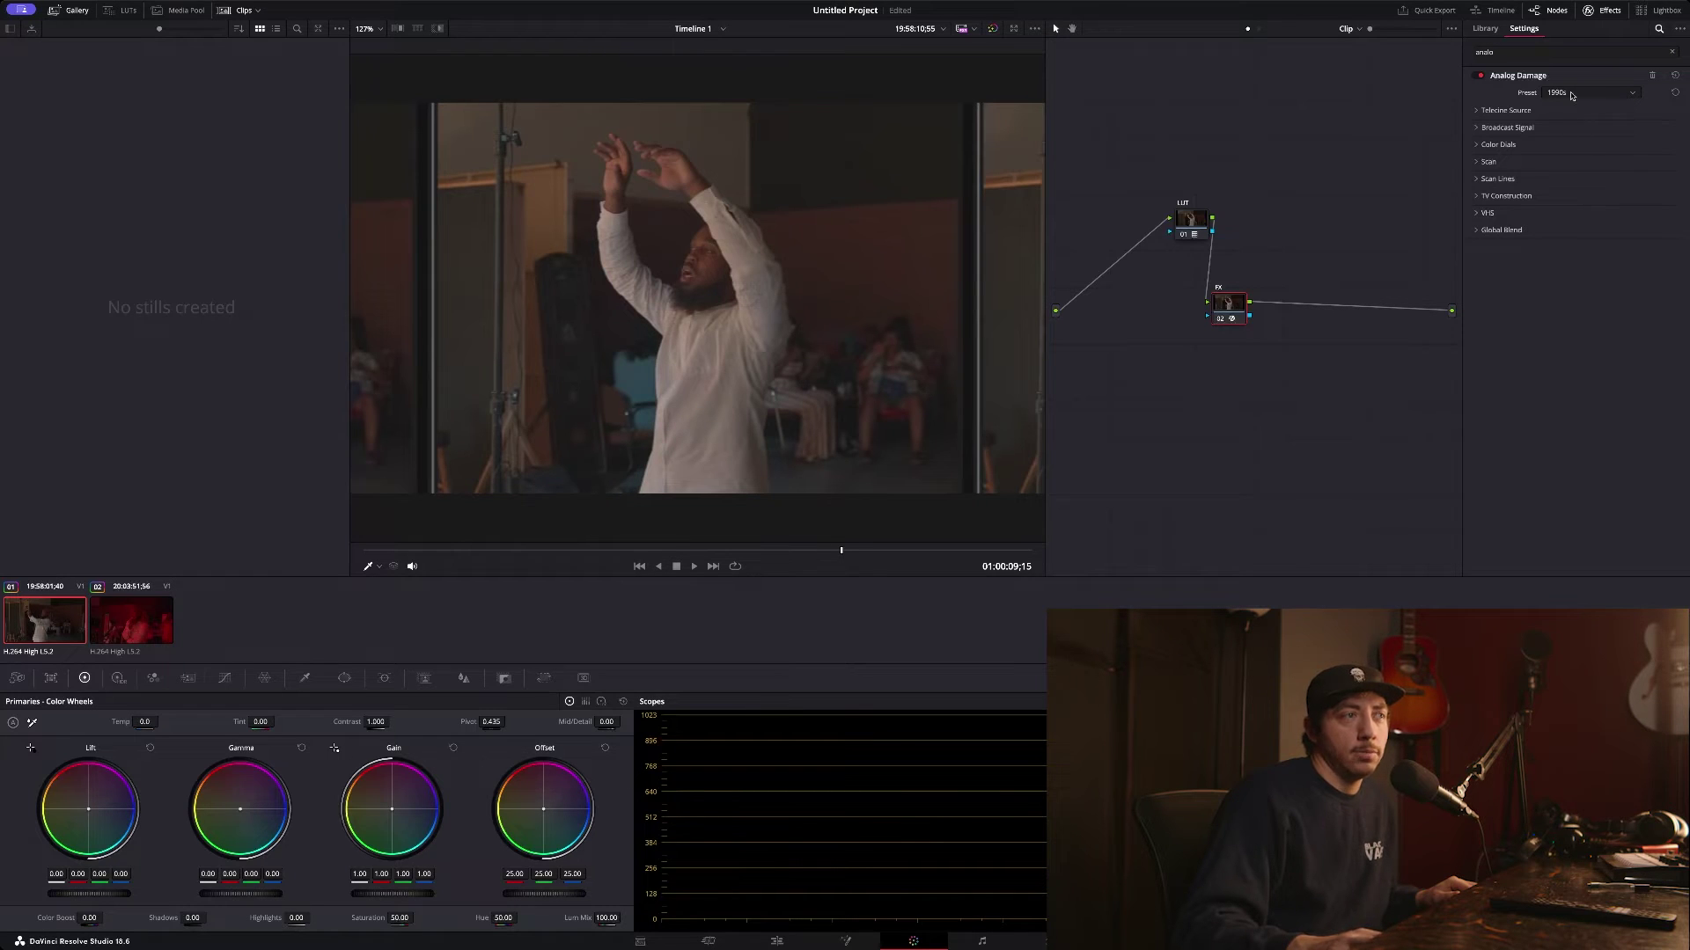
# Step: Try the Clean VHS, Old VHS and Security Camera presets, previewing the last two at different points of the first clip
pyautogui.press('Down')
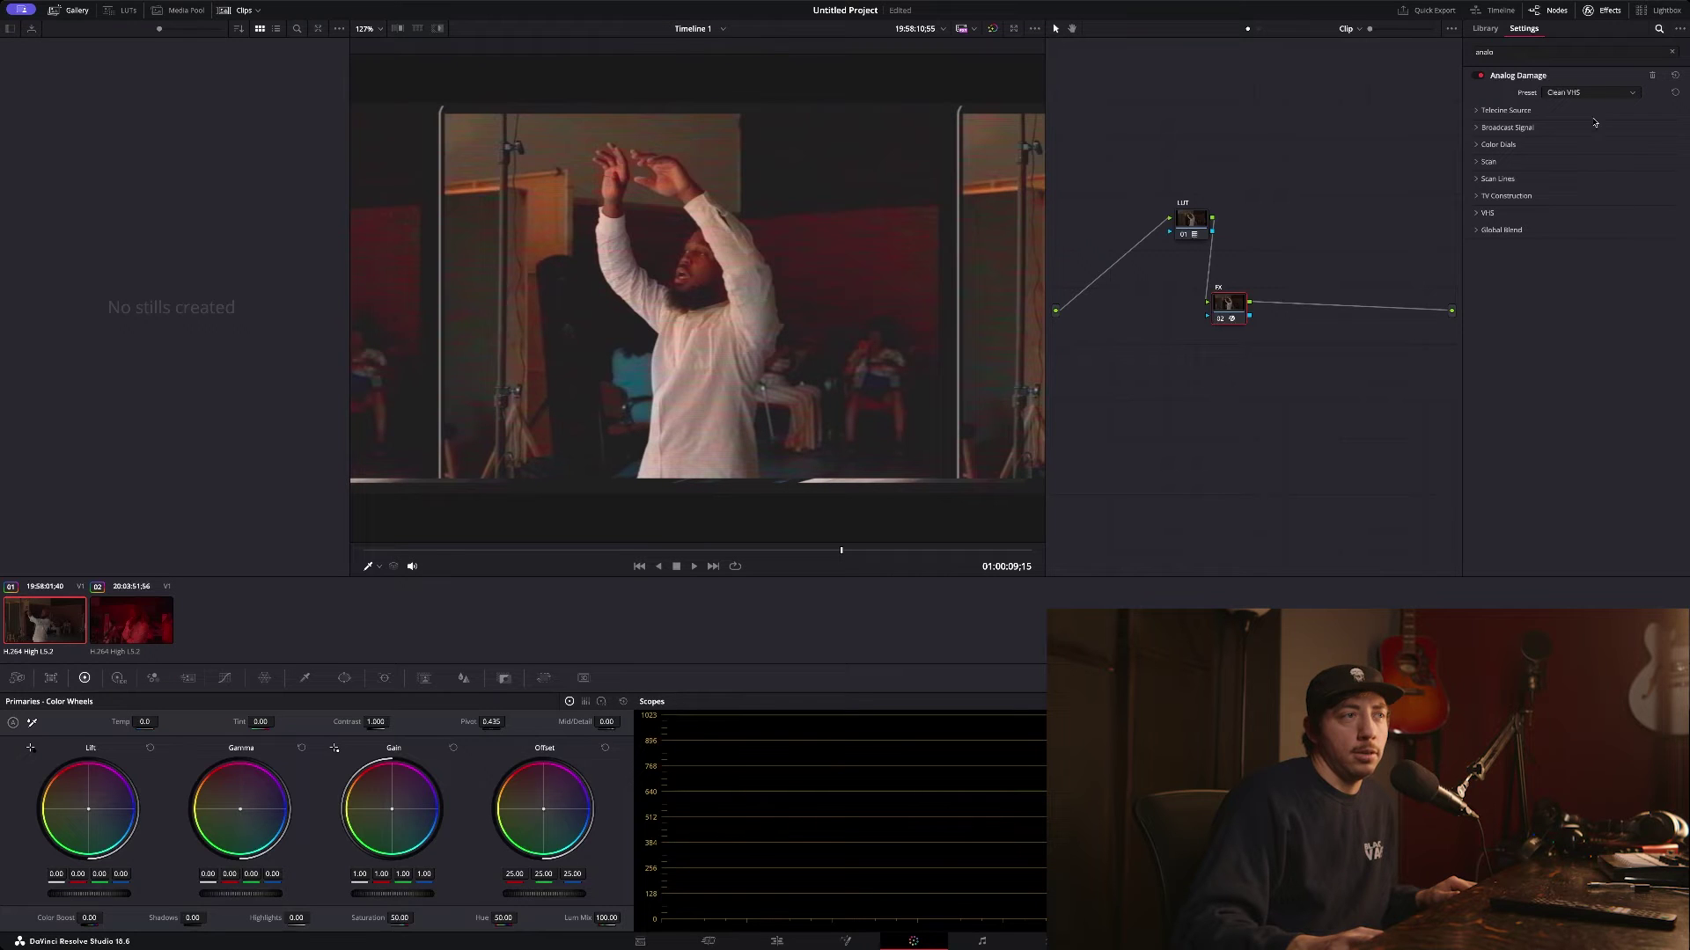
pyautogui.press('Down')
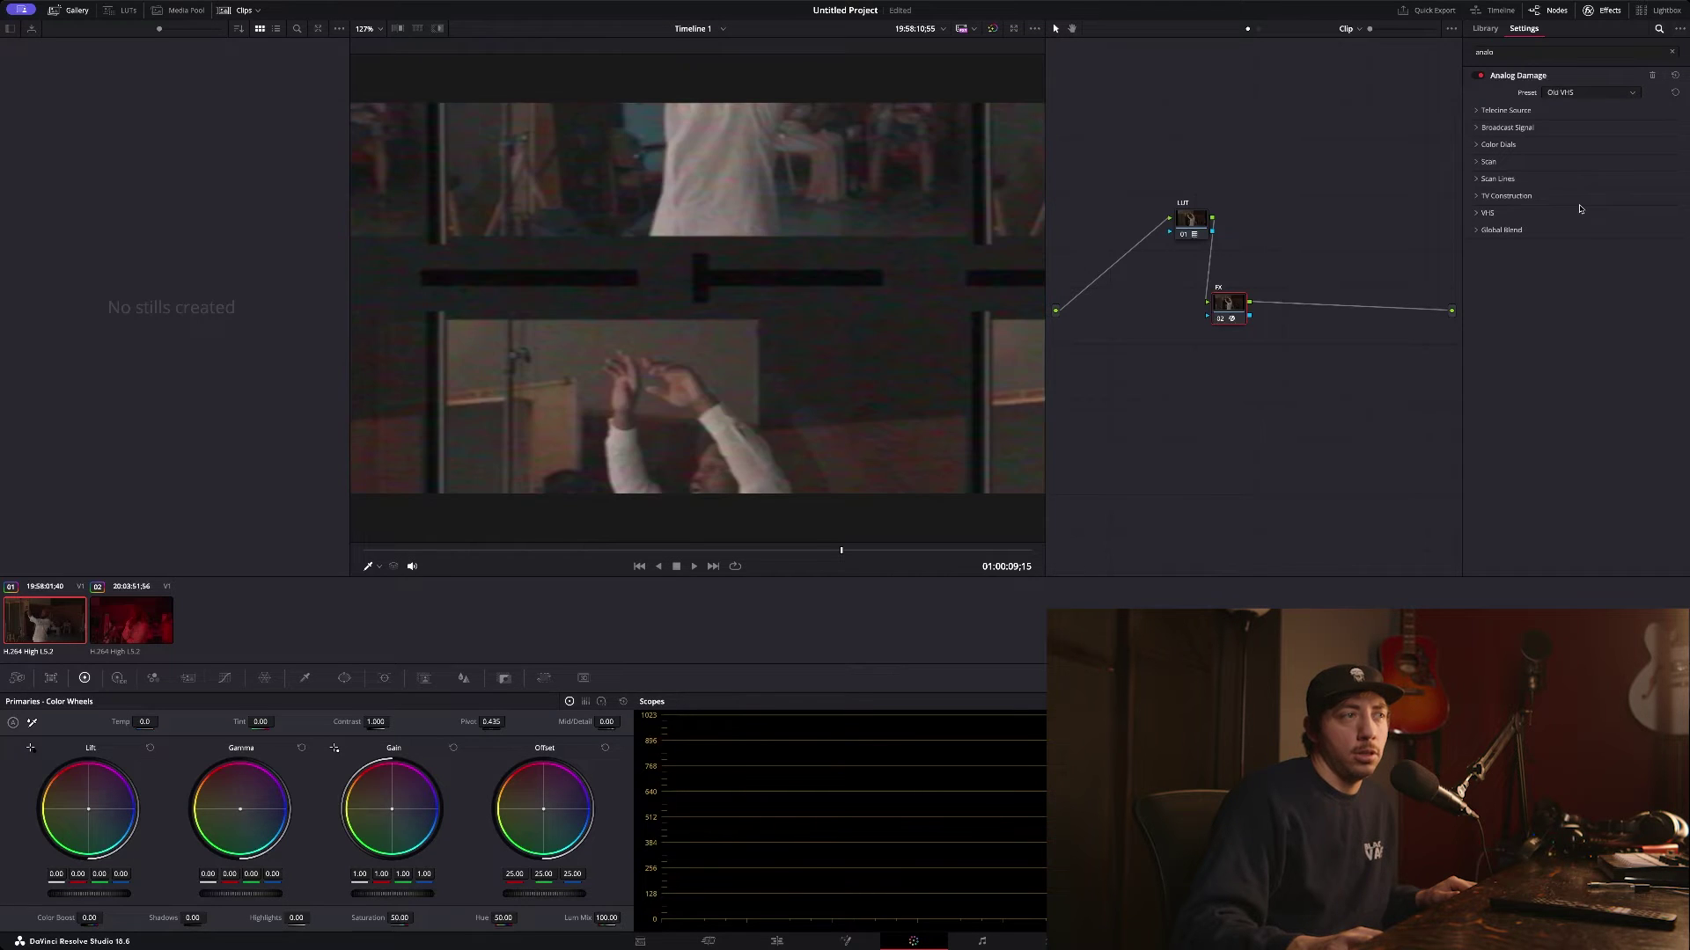
pyautogui.press('space')
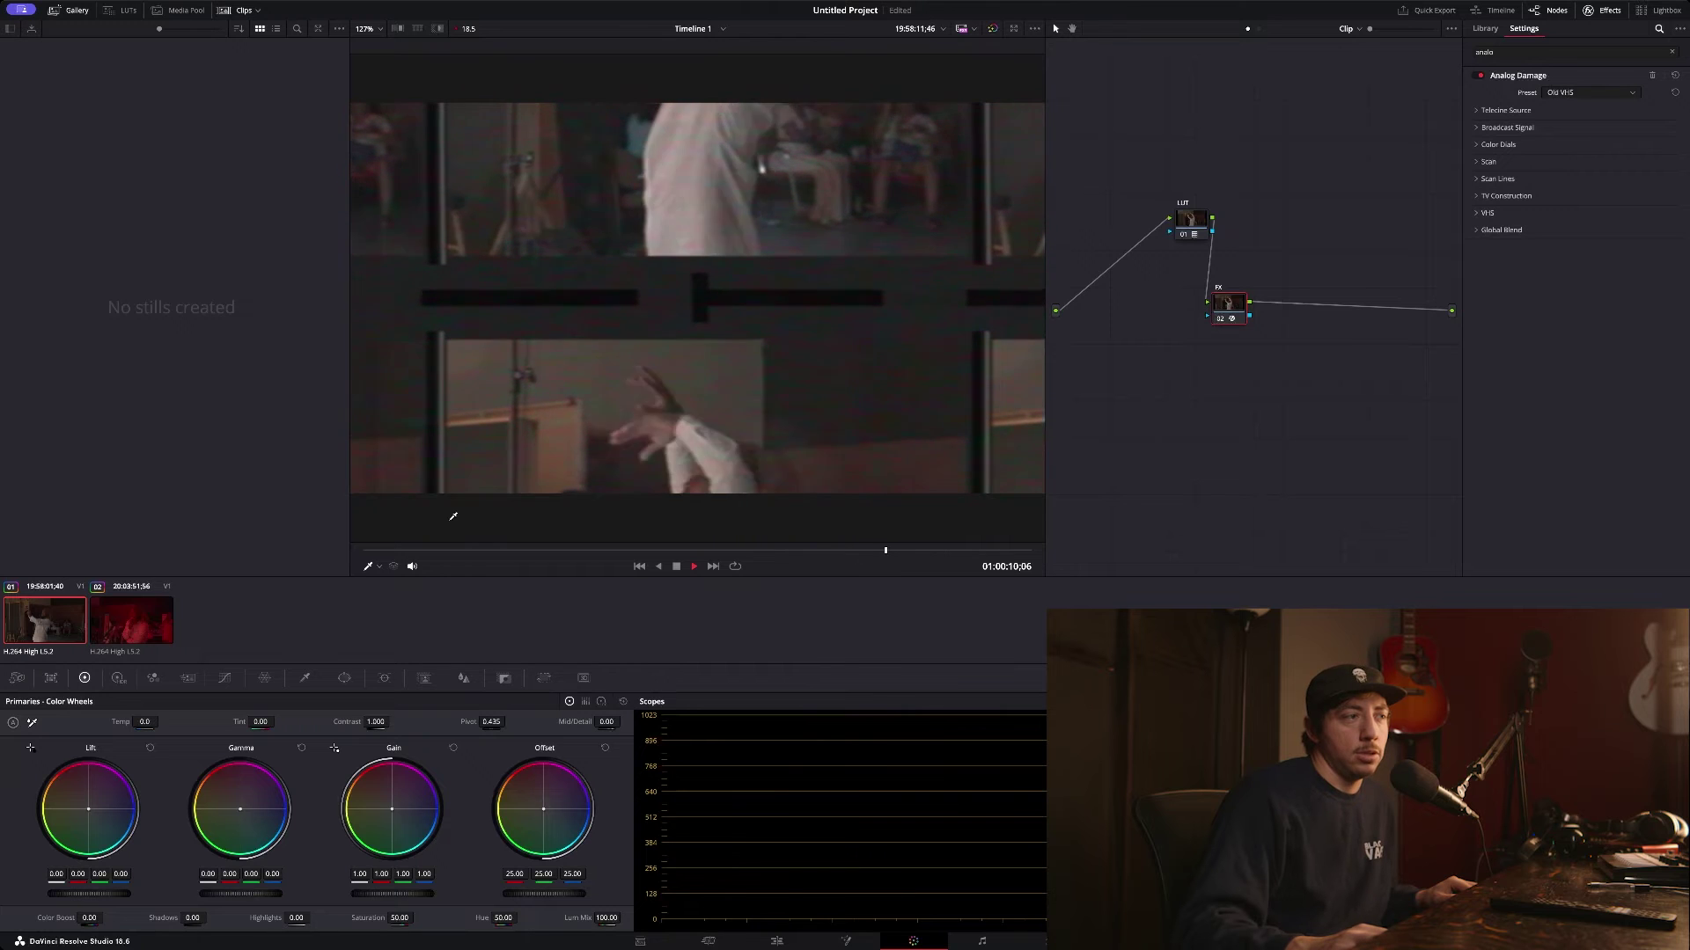
pyautogui.click(462, 550)
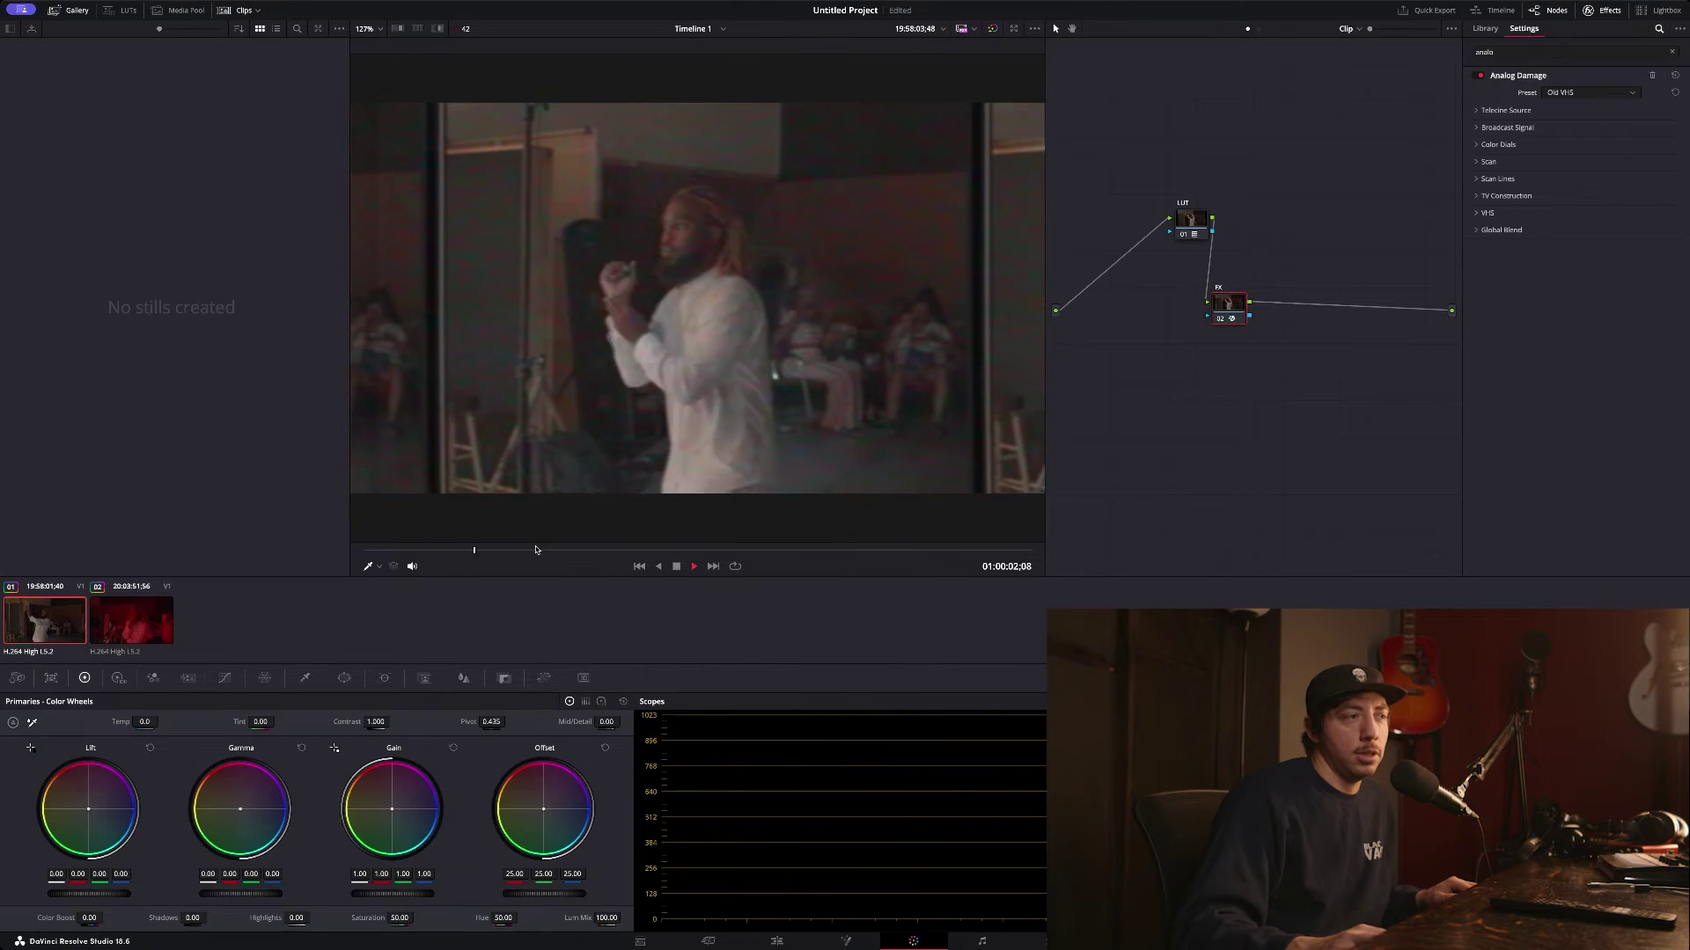
pyautogui.moveTo(598, 556); pyautogui.dragTo(1194, 527)
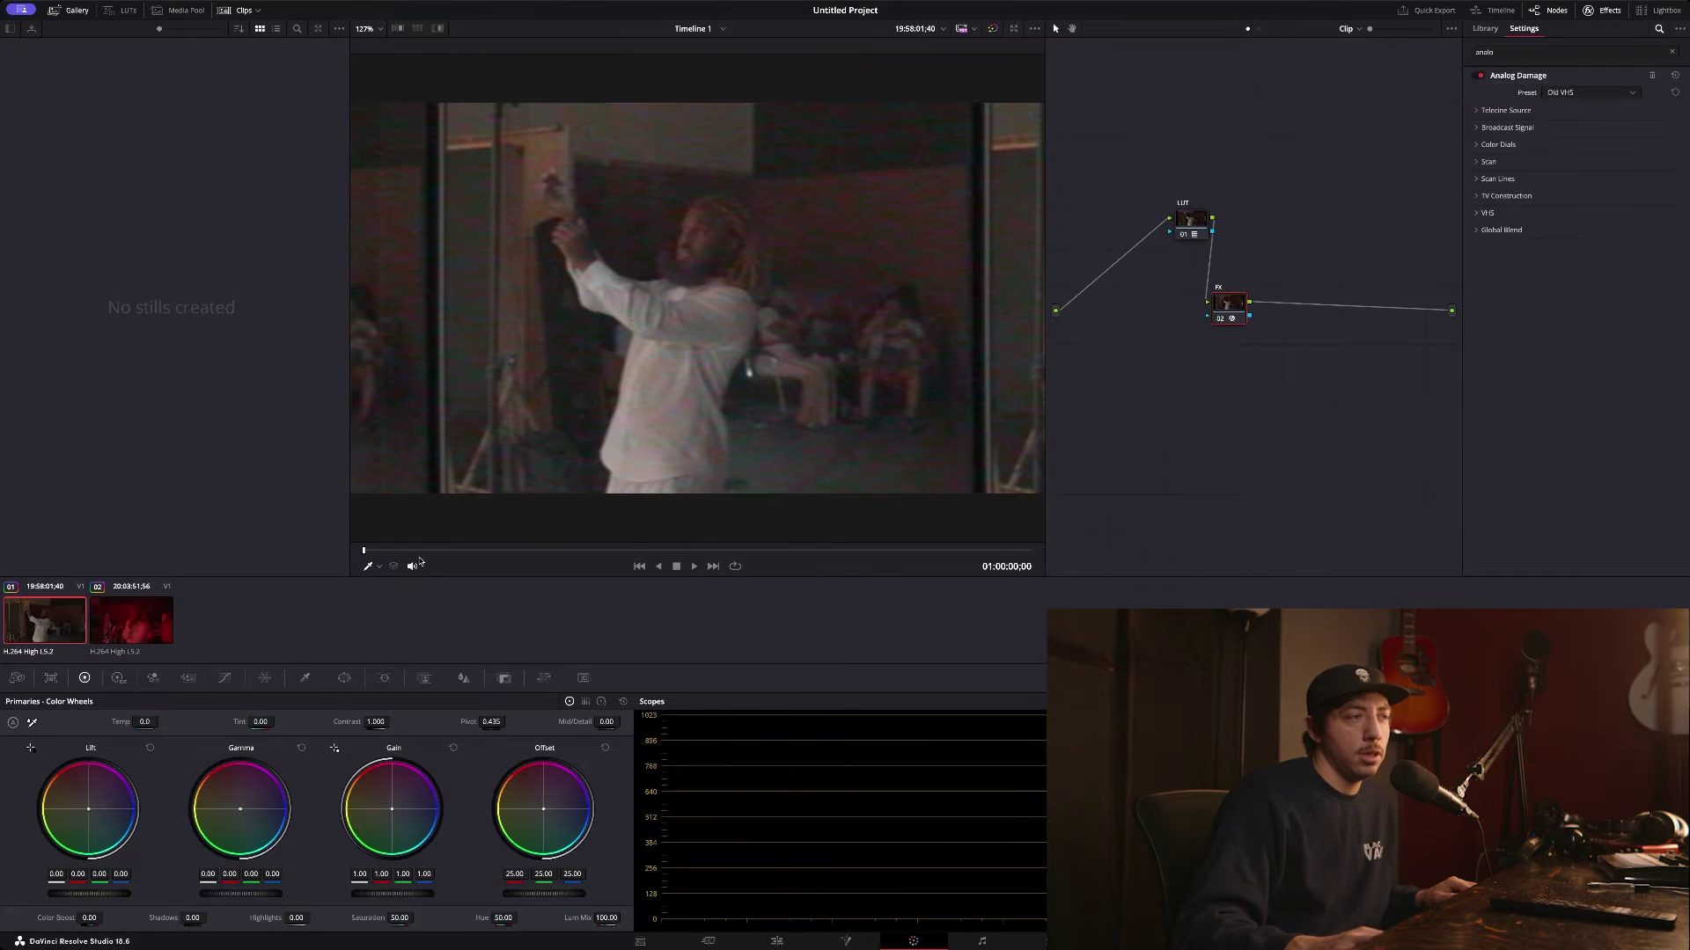
pyautogui.click(525, 550)
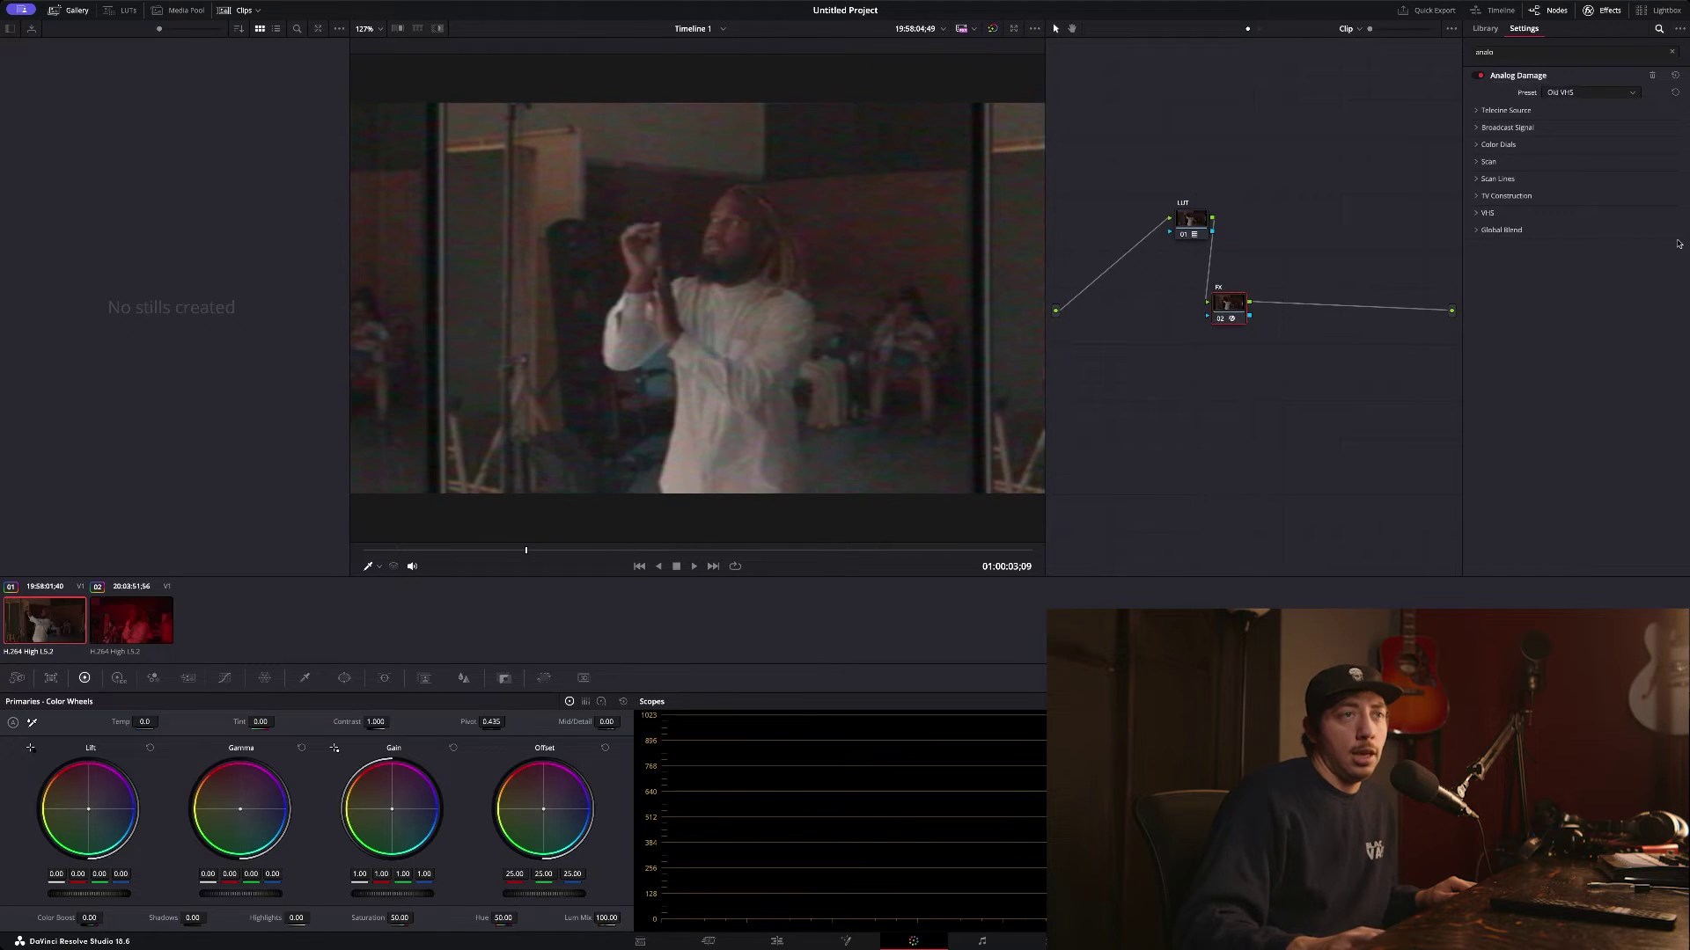
pyautogui.click(1593, 225)
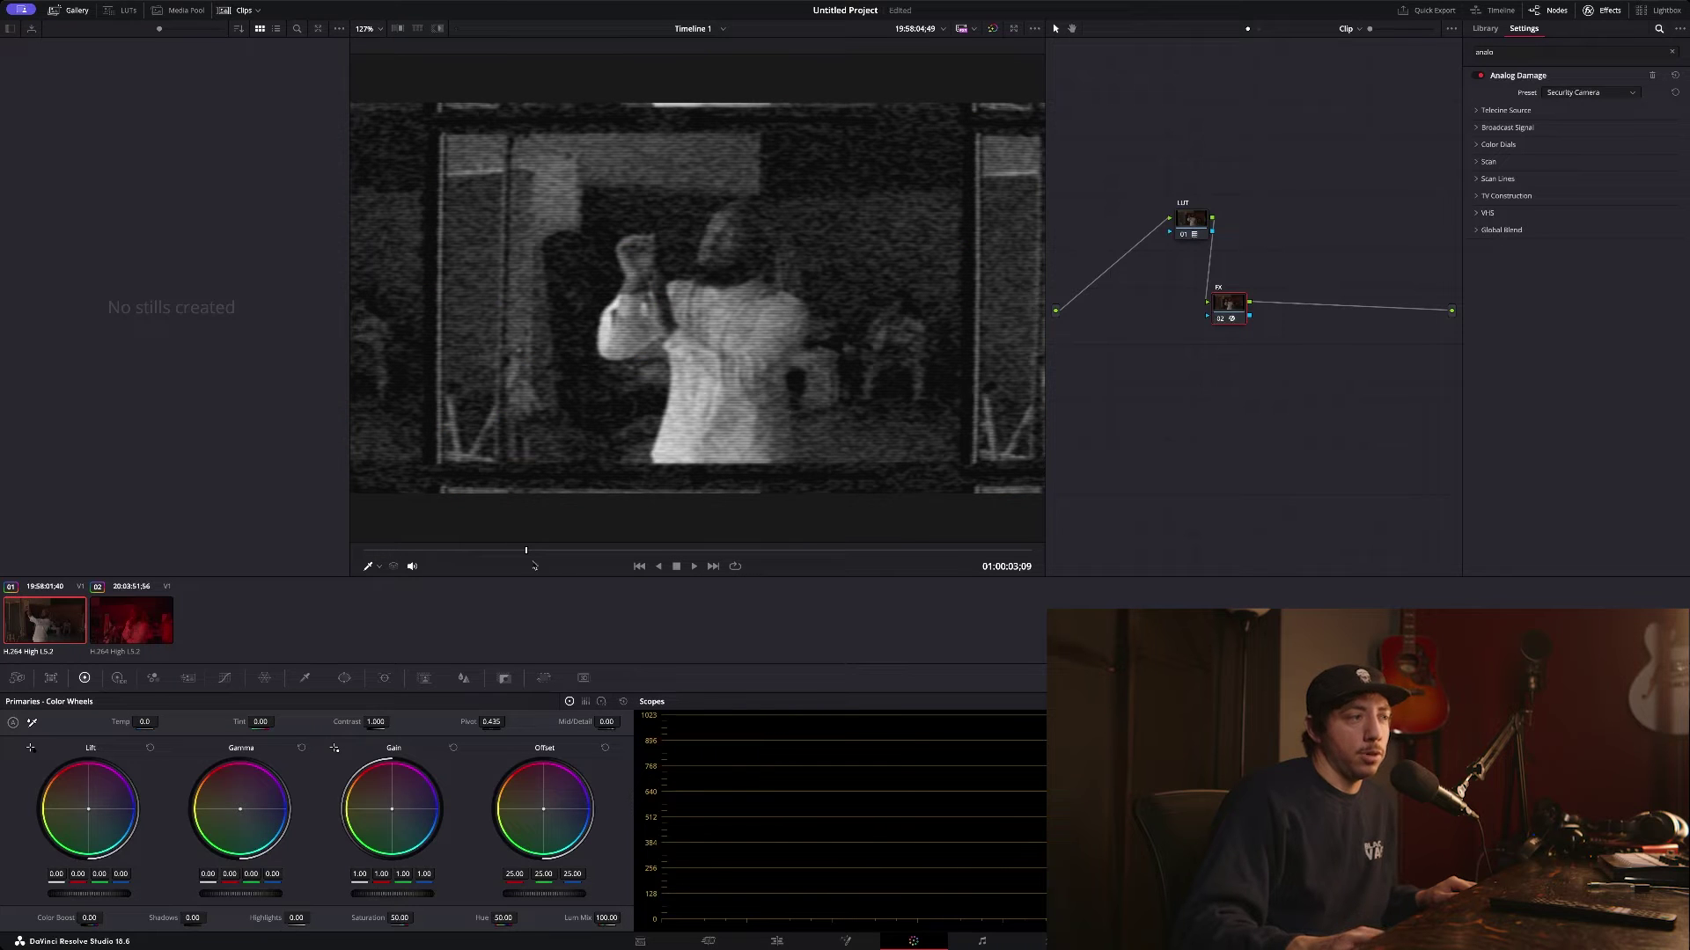
pyautogui.moveTo(528, 551); pyautogui.dragTo(652, 523)
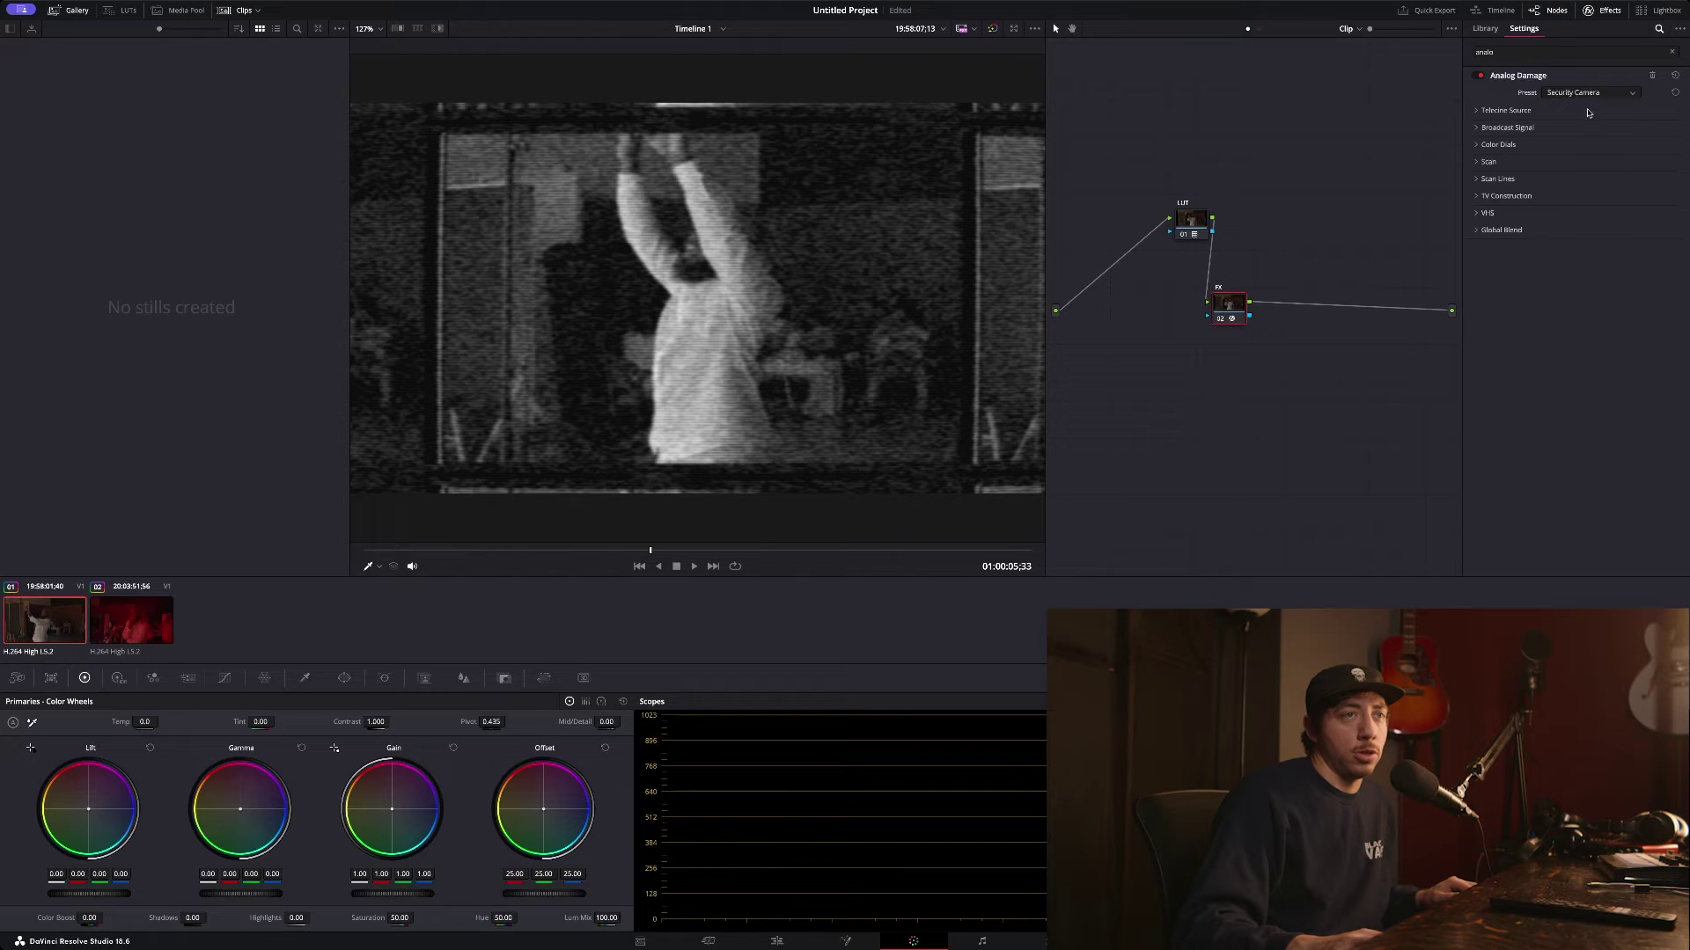
# Step: Switch the Analog Damage preset to Early Television and expand its Telecine Source, Broadcast Signal, Color Dials and Scan settings
pyautogui.press('Down')
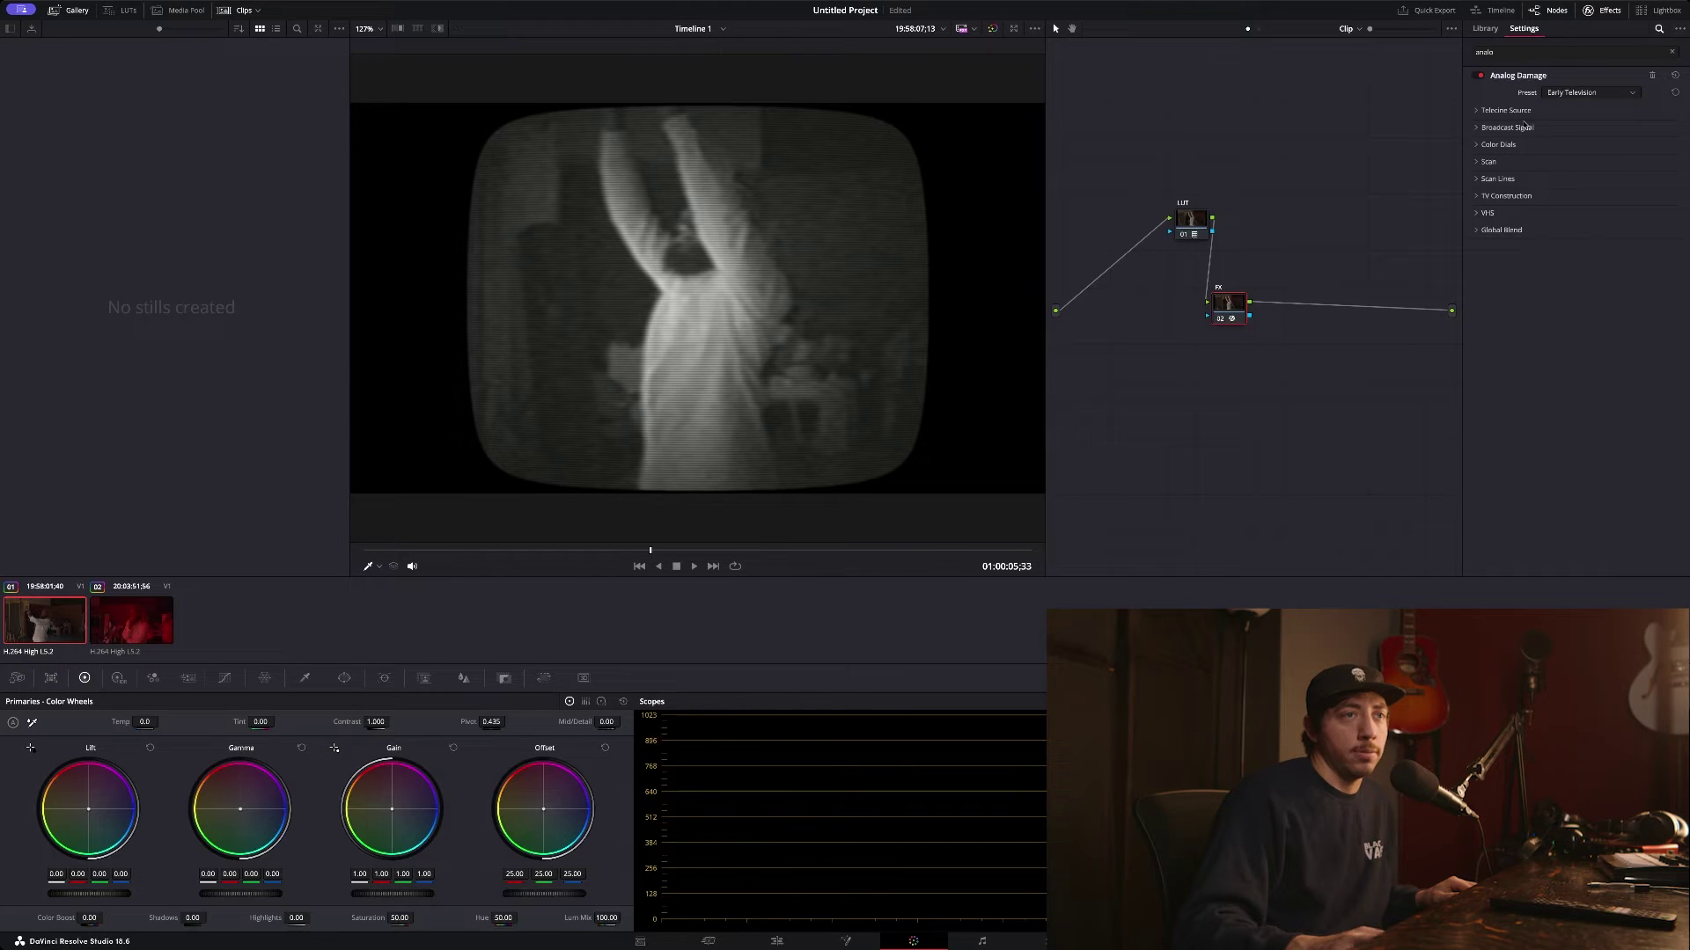
pyautogui.click(1478, 112)
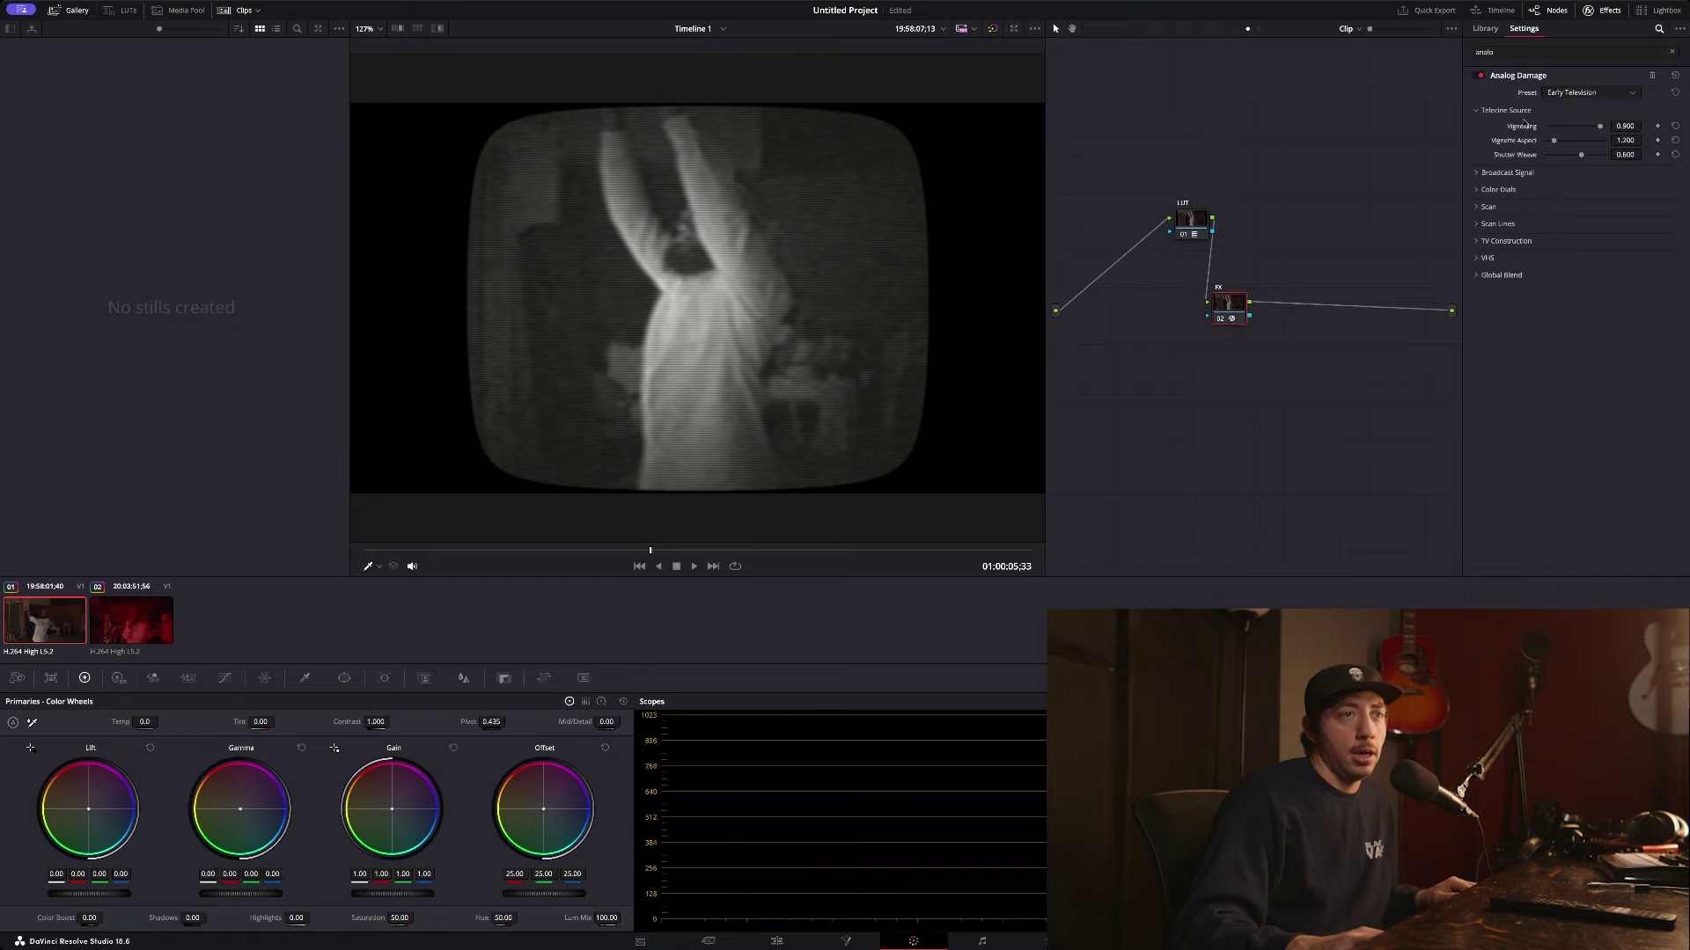
pyautogui.click(1487, 174)
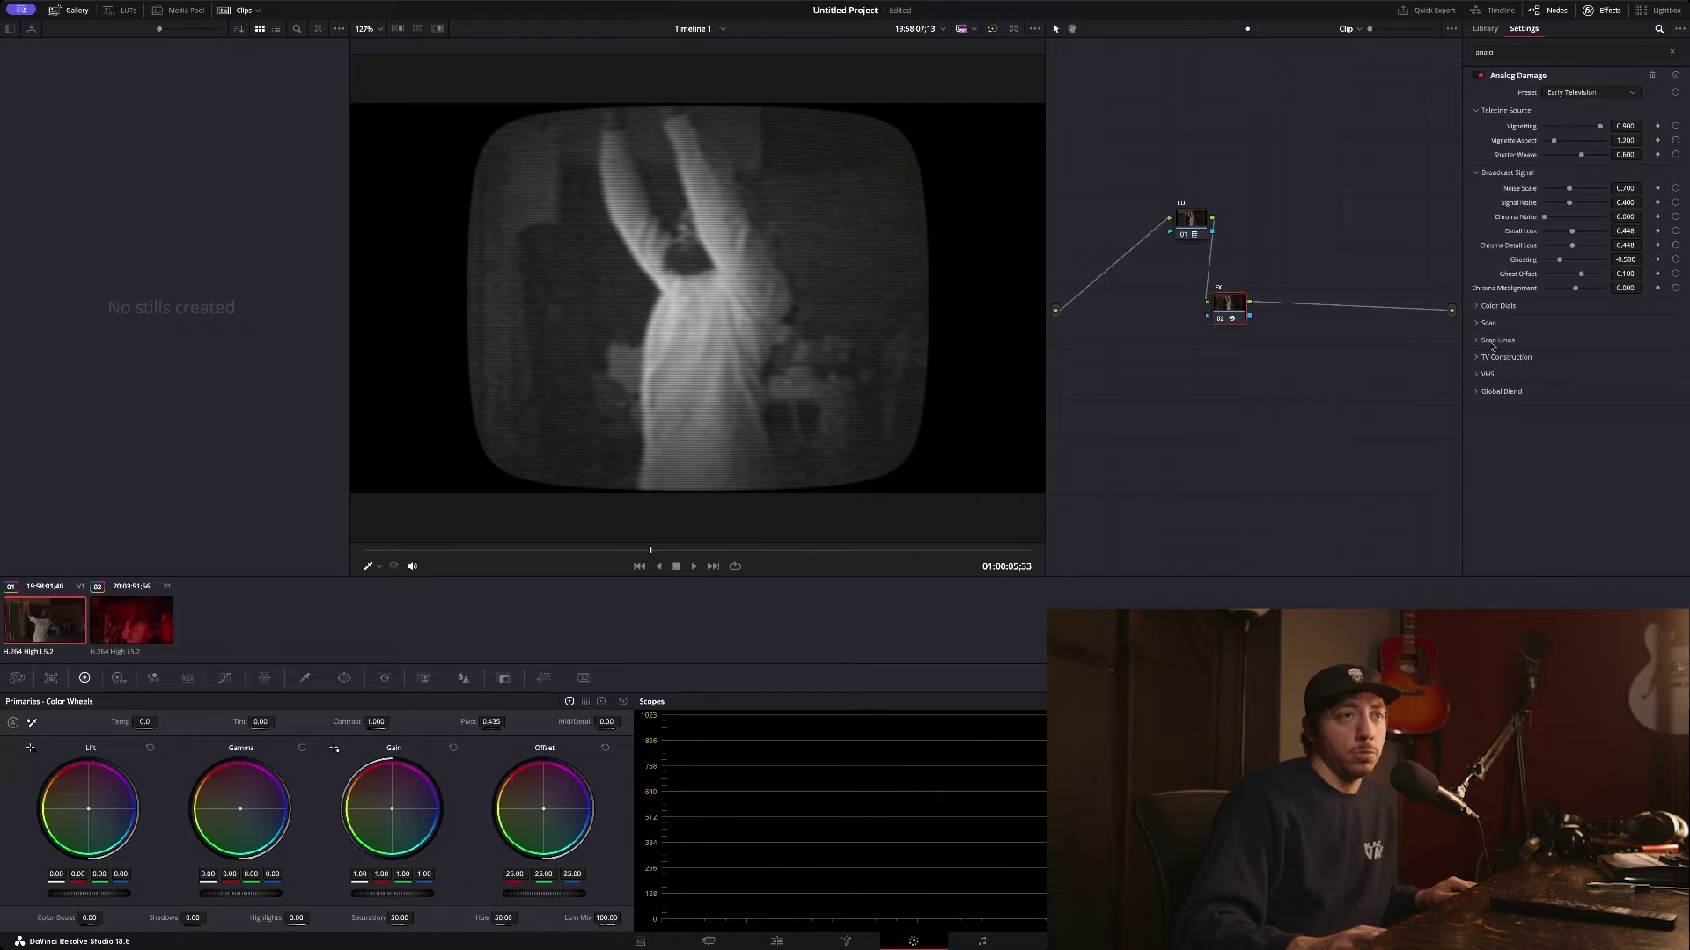
pyautogui.click(1490, 307)
pyautogui.click(1496, 385)
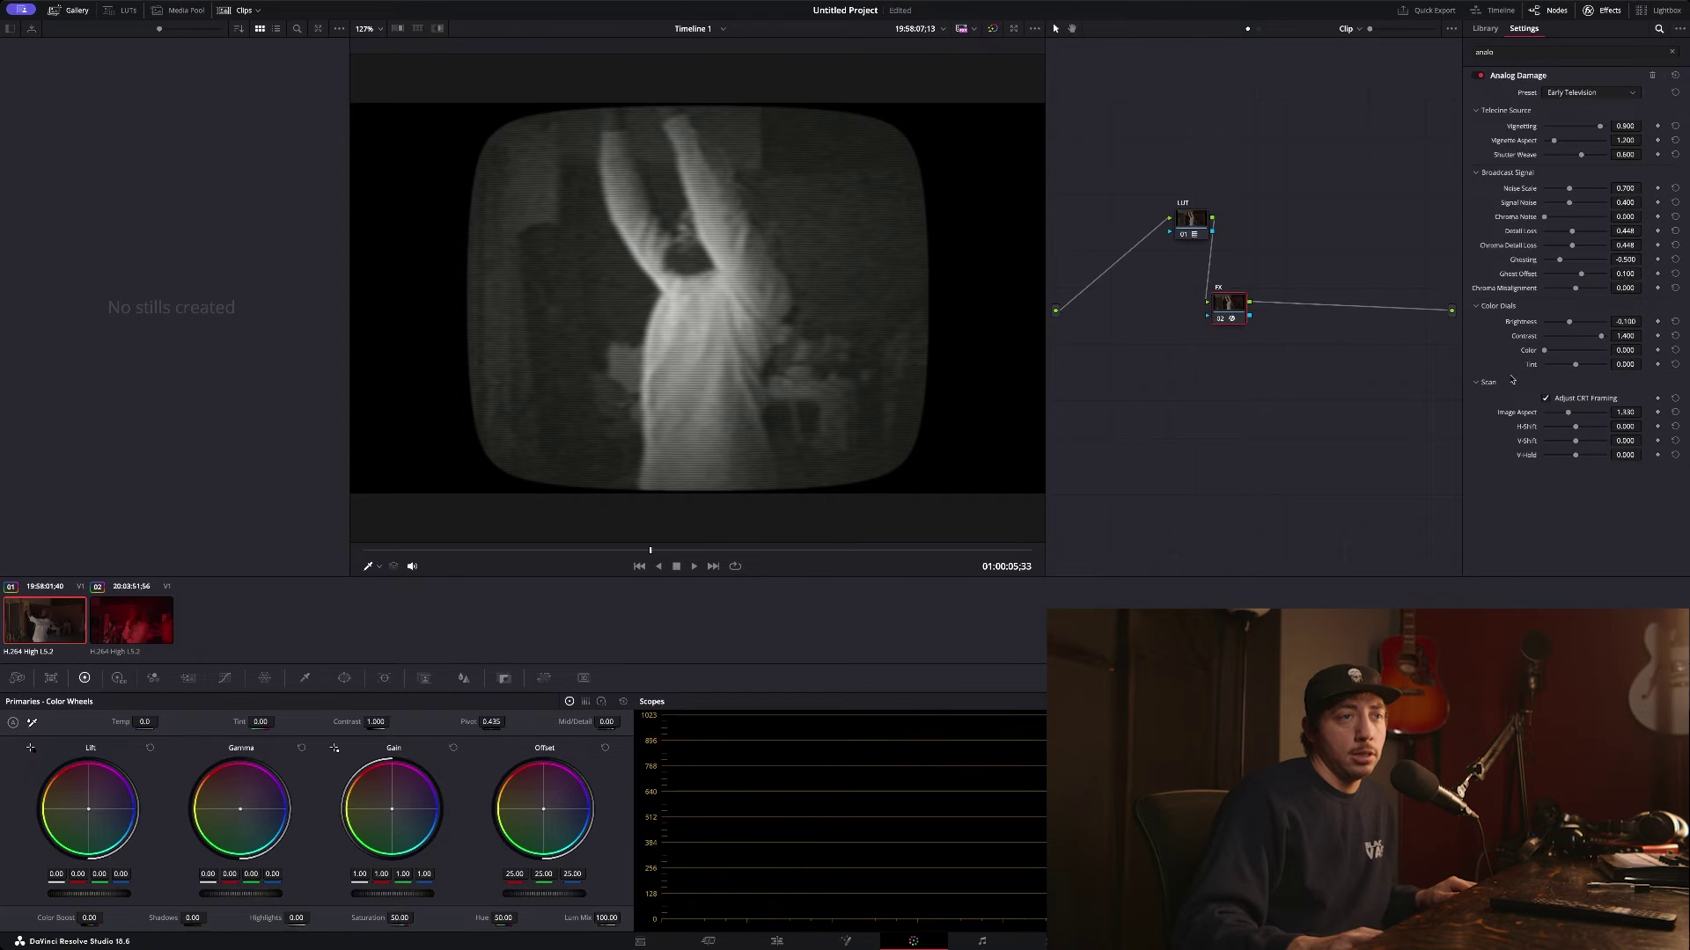
pyautogui.scroll(-1, 1515, 427)
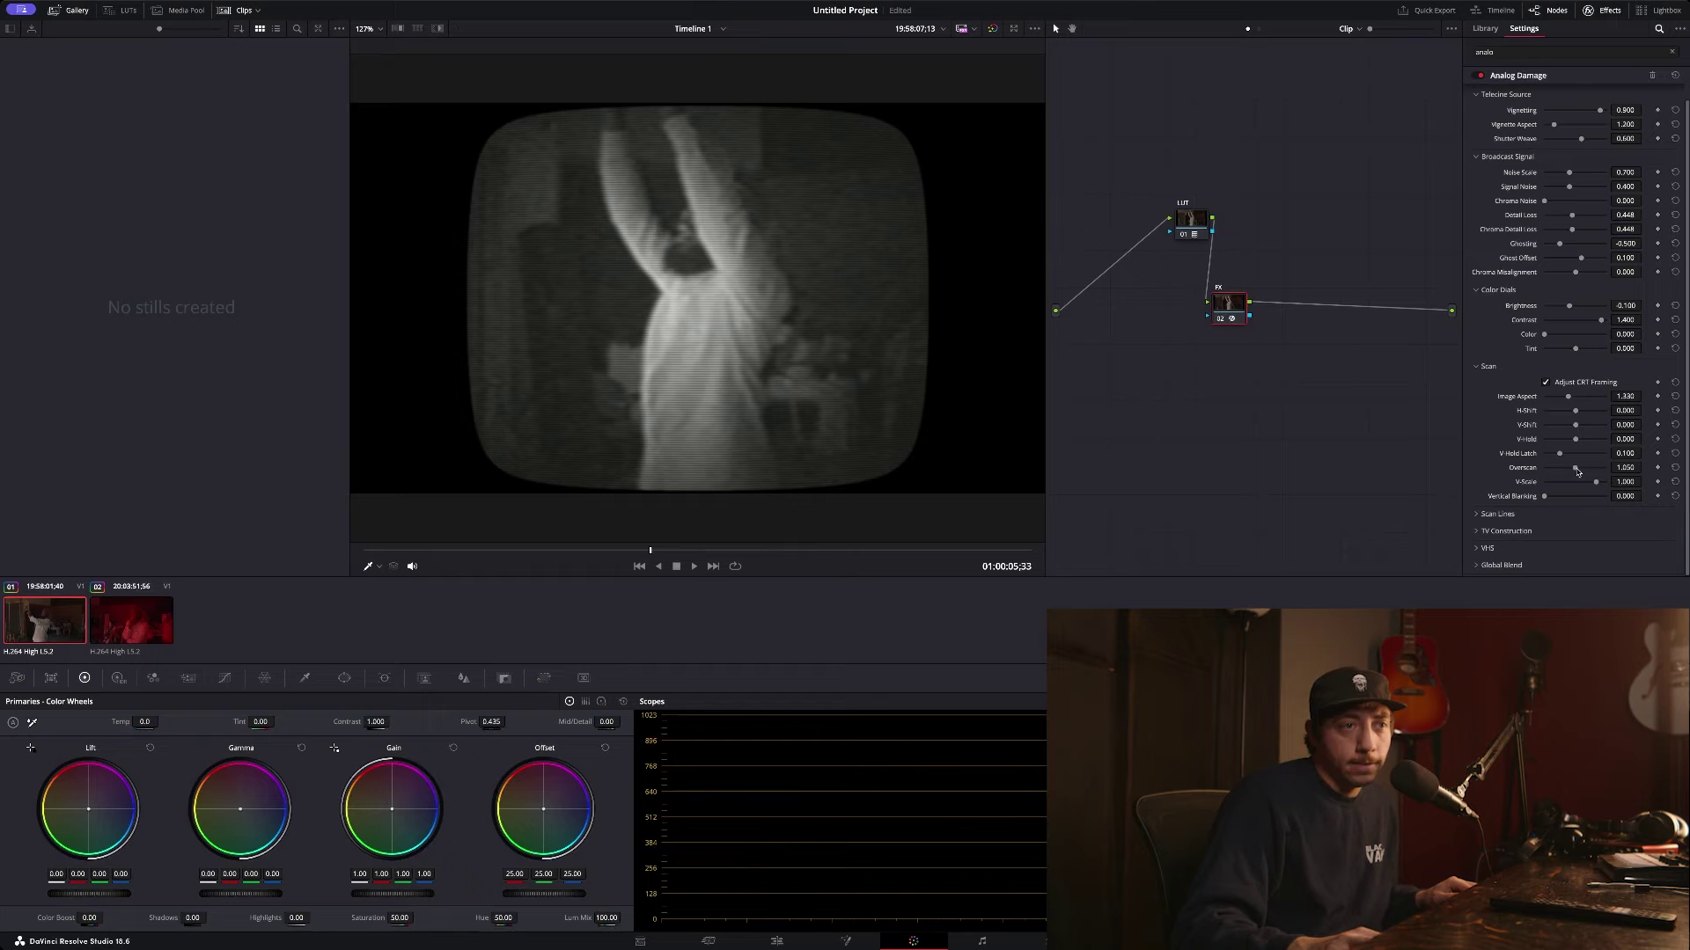
# Step: Under Scan Lines, test a stronger Line Sharpness, bring it down to about 0.257, and set Line Frequency to about 10.23
pyautogui.click(1499, 514)
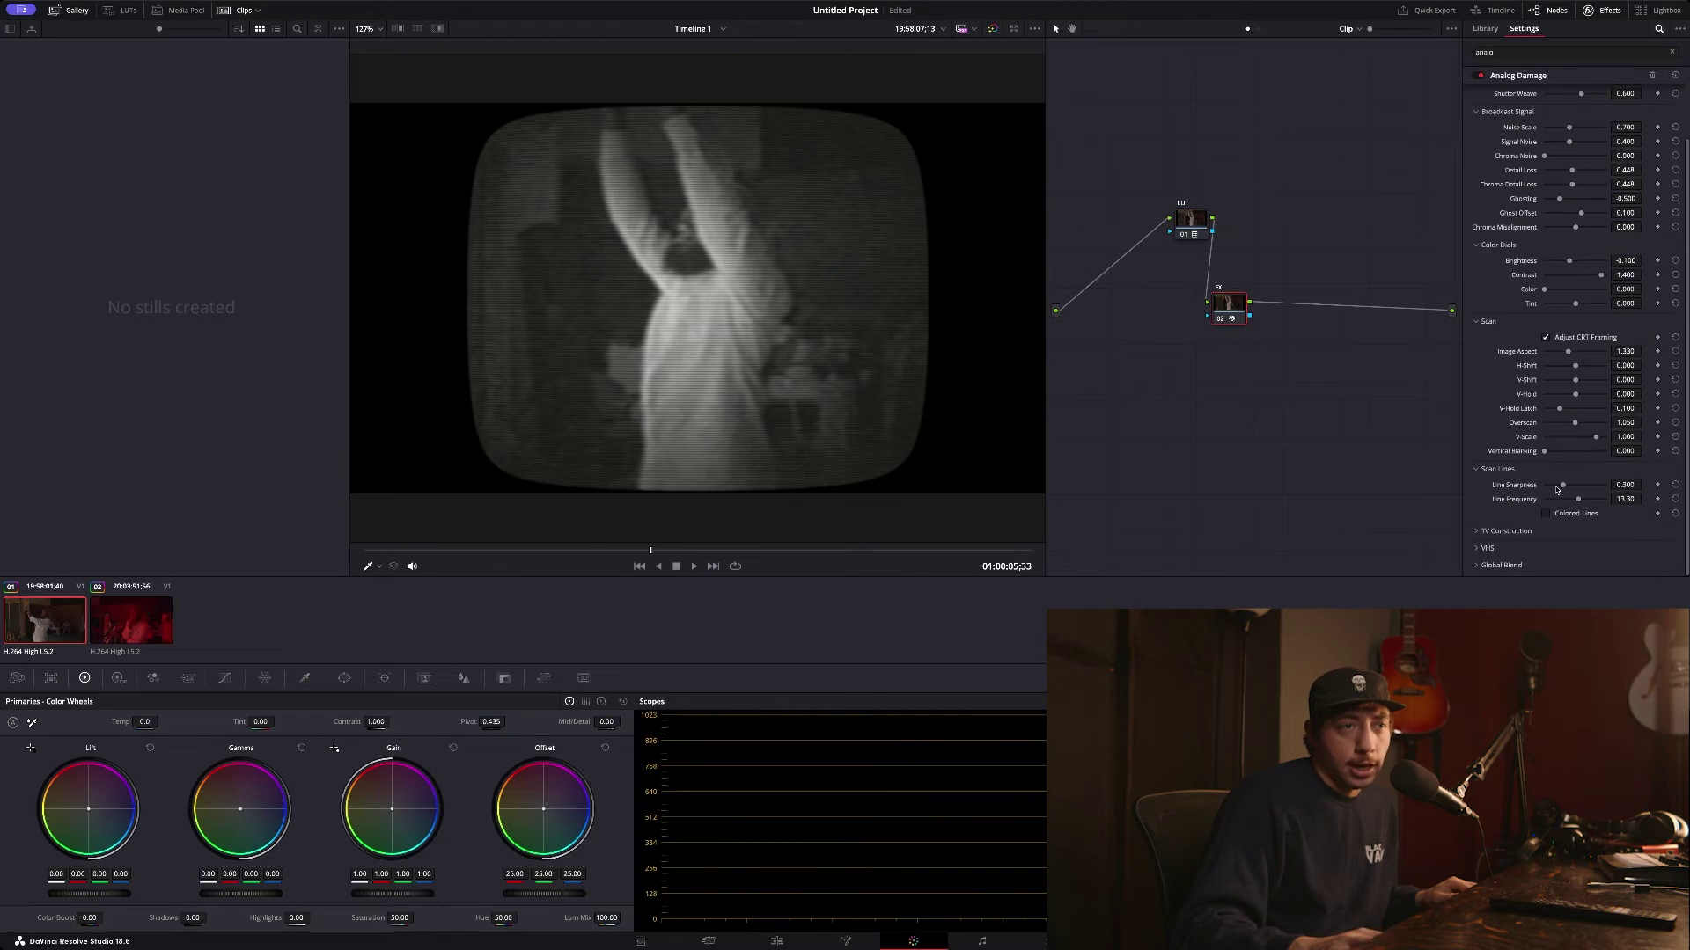
pyautogui.moveTo(1563, 488); pyautogui.dragTo(1600, 489)
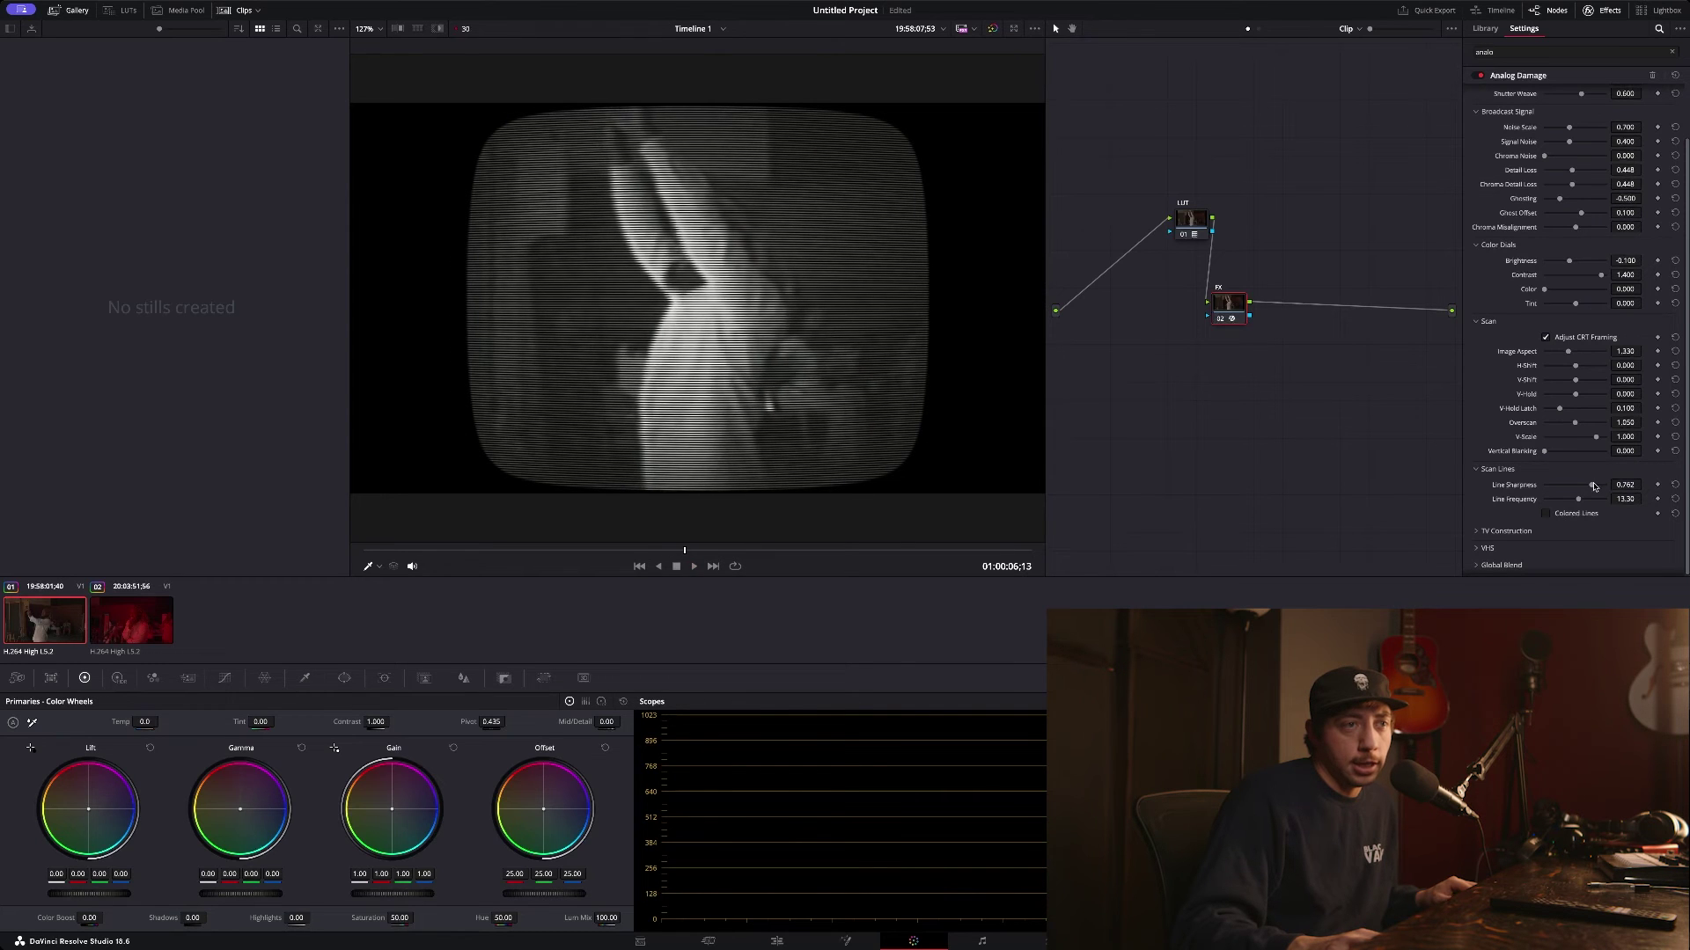
pyautogui.moveTo(1606, 486); pyautogui.dragTo(1565, 489)
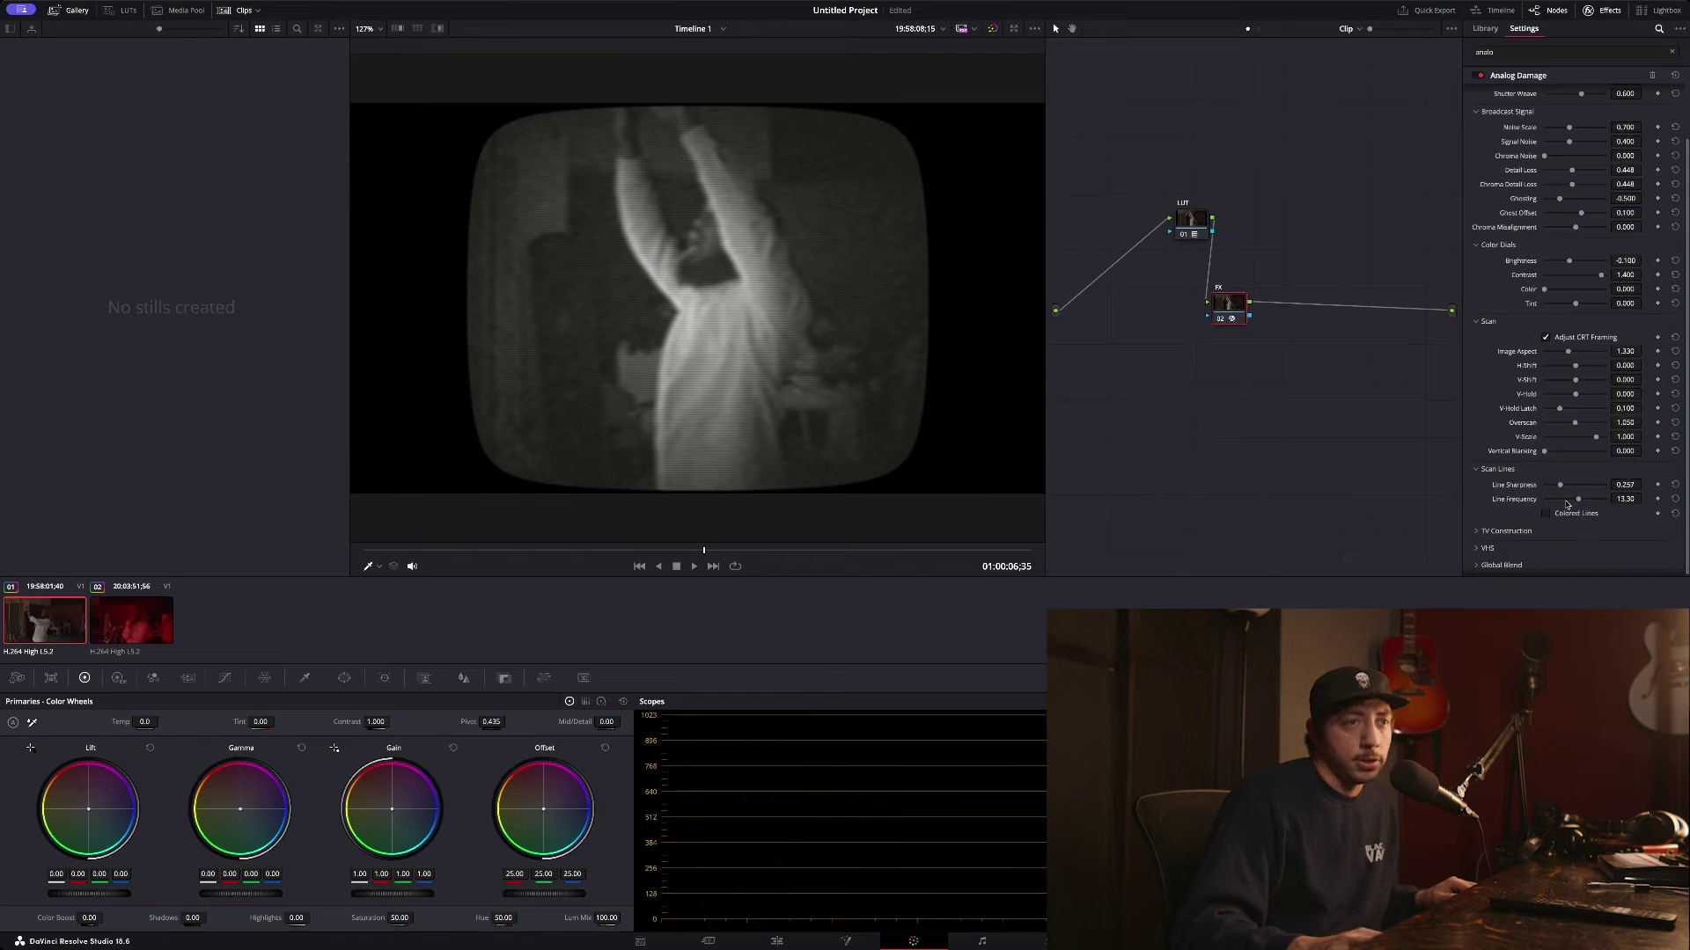
pyautogui.moveTo(1589, 502)
pyautogui.mouseDown()
pyautogui.moveTo(1522, 506)
pyautogui.moveTo(1574, 502)
pyautogui.mouseUp()
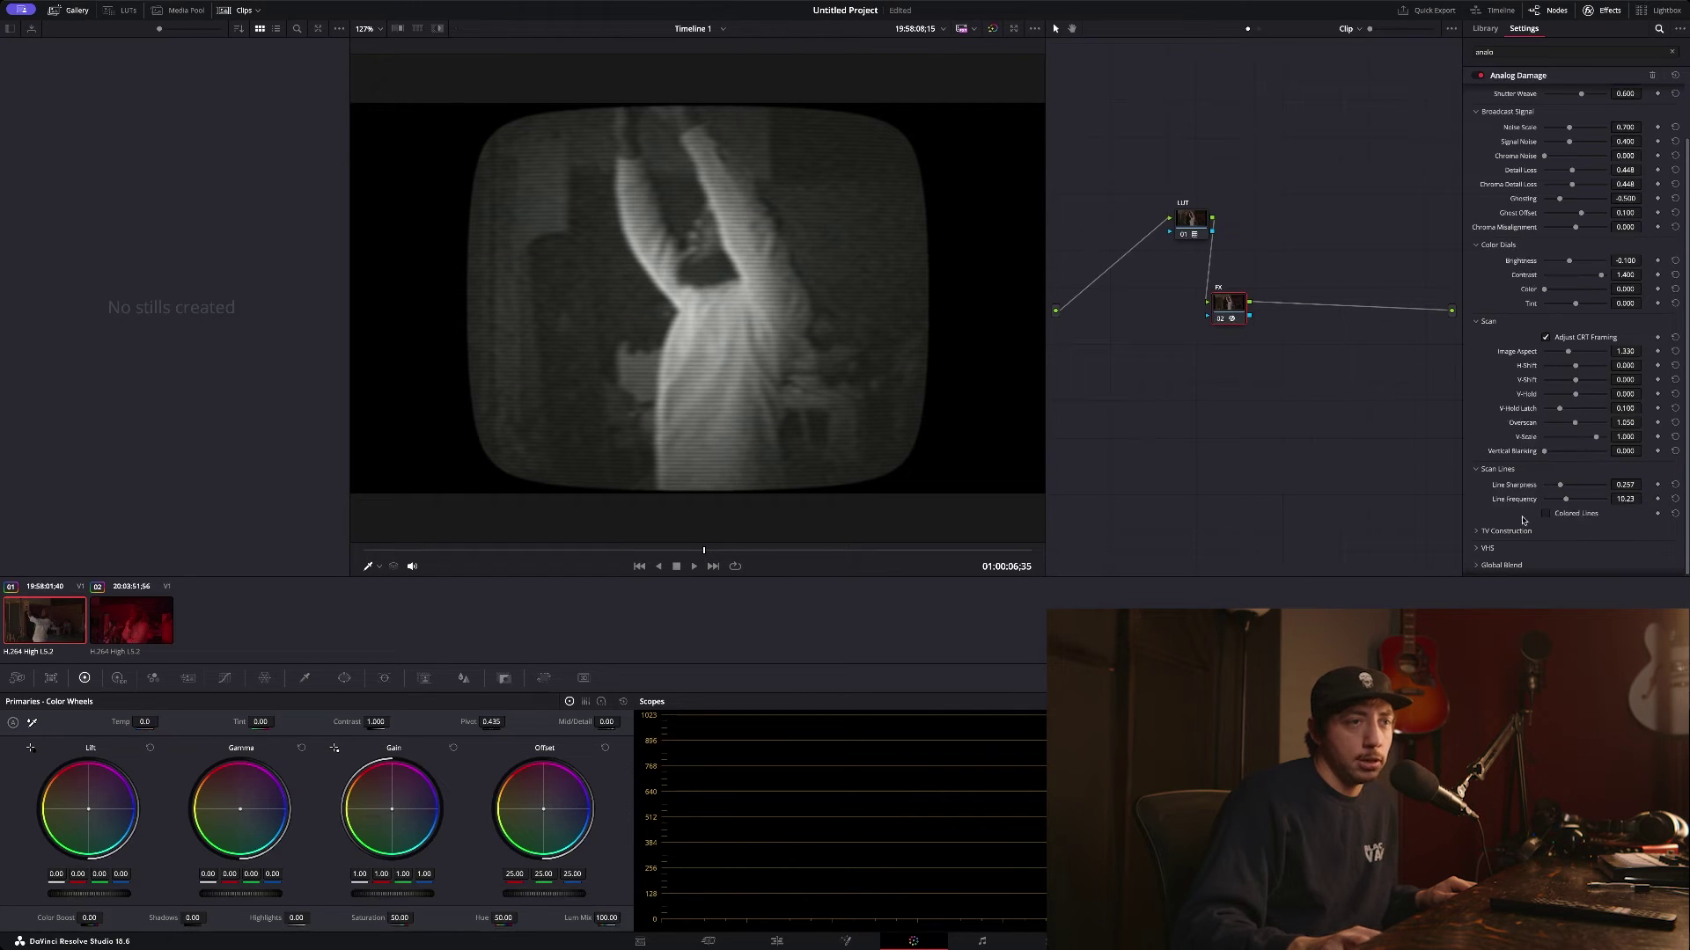
# Step: Collapse the Scan and Color Dials settings and adjust the TV Construction Phosphor Brightness to about 0.192
pyautogui.click(1477, 321)
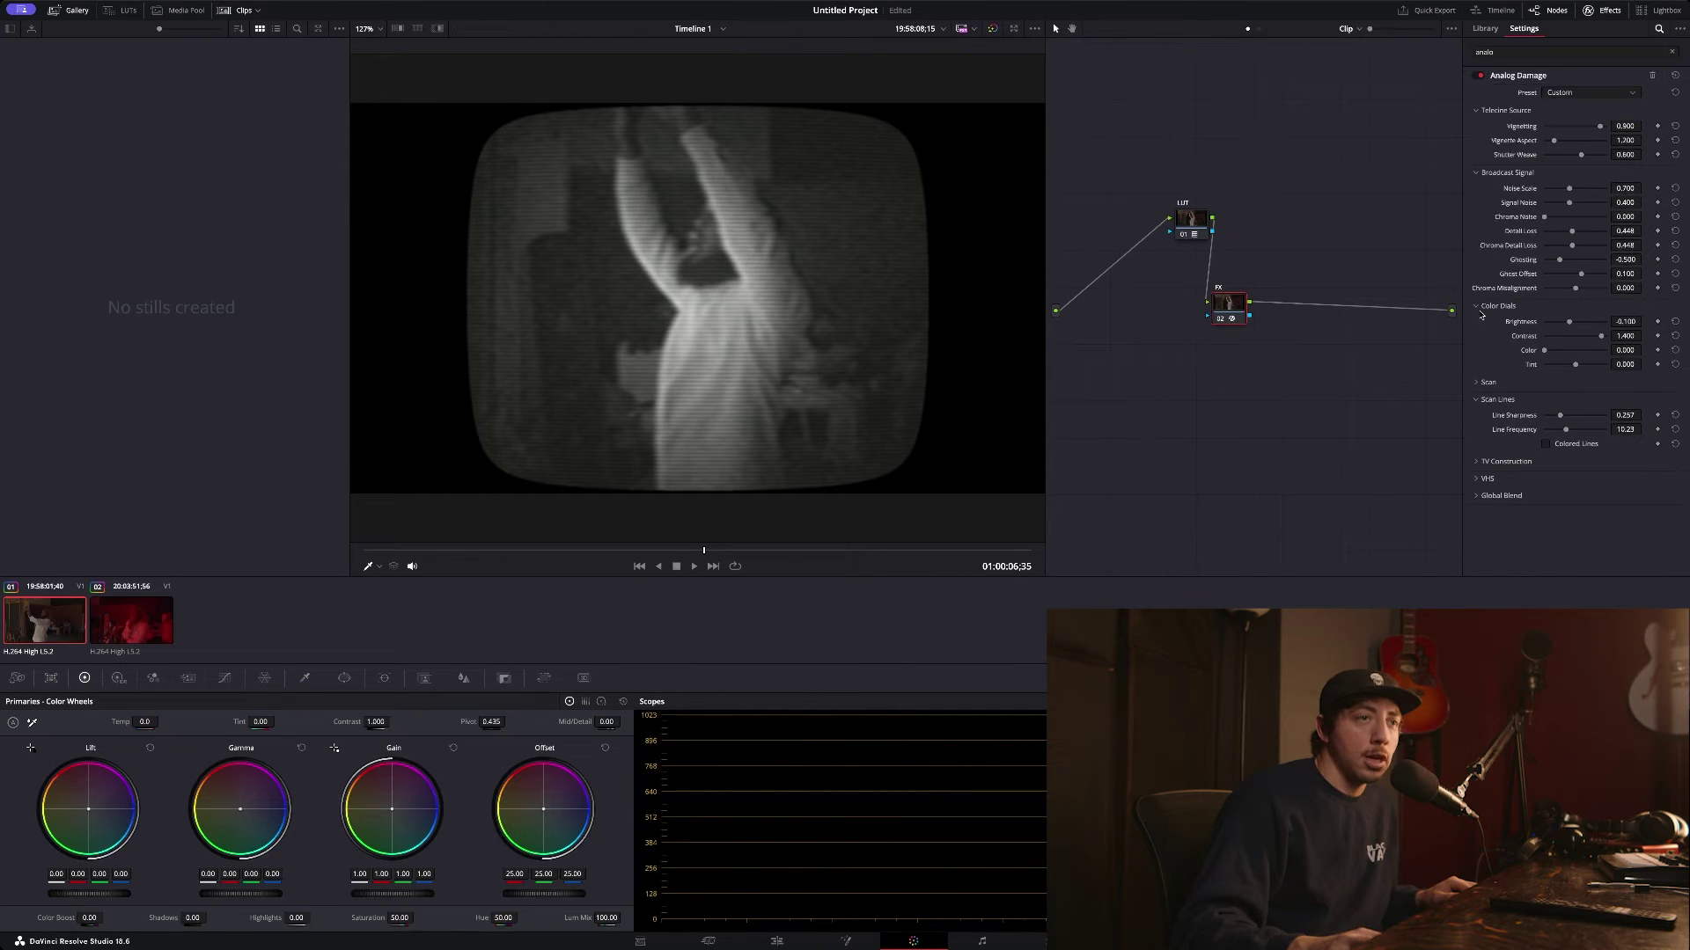
pyautogui.click(1476, 308)
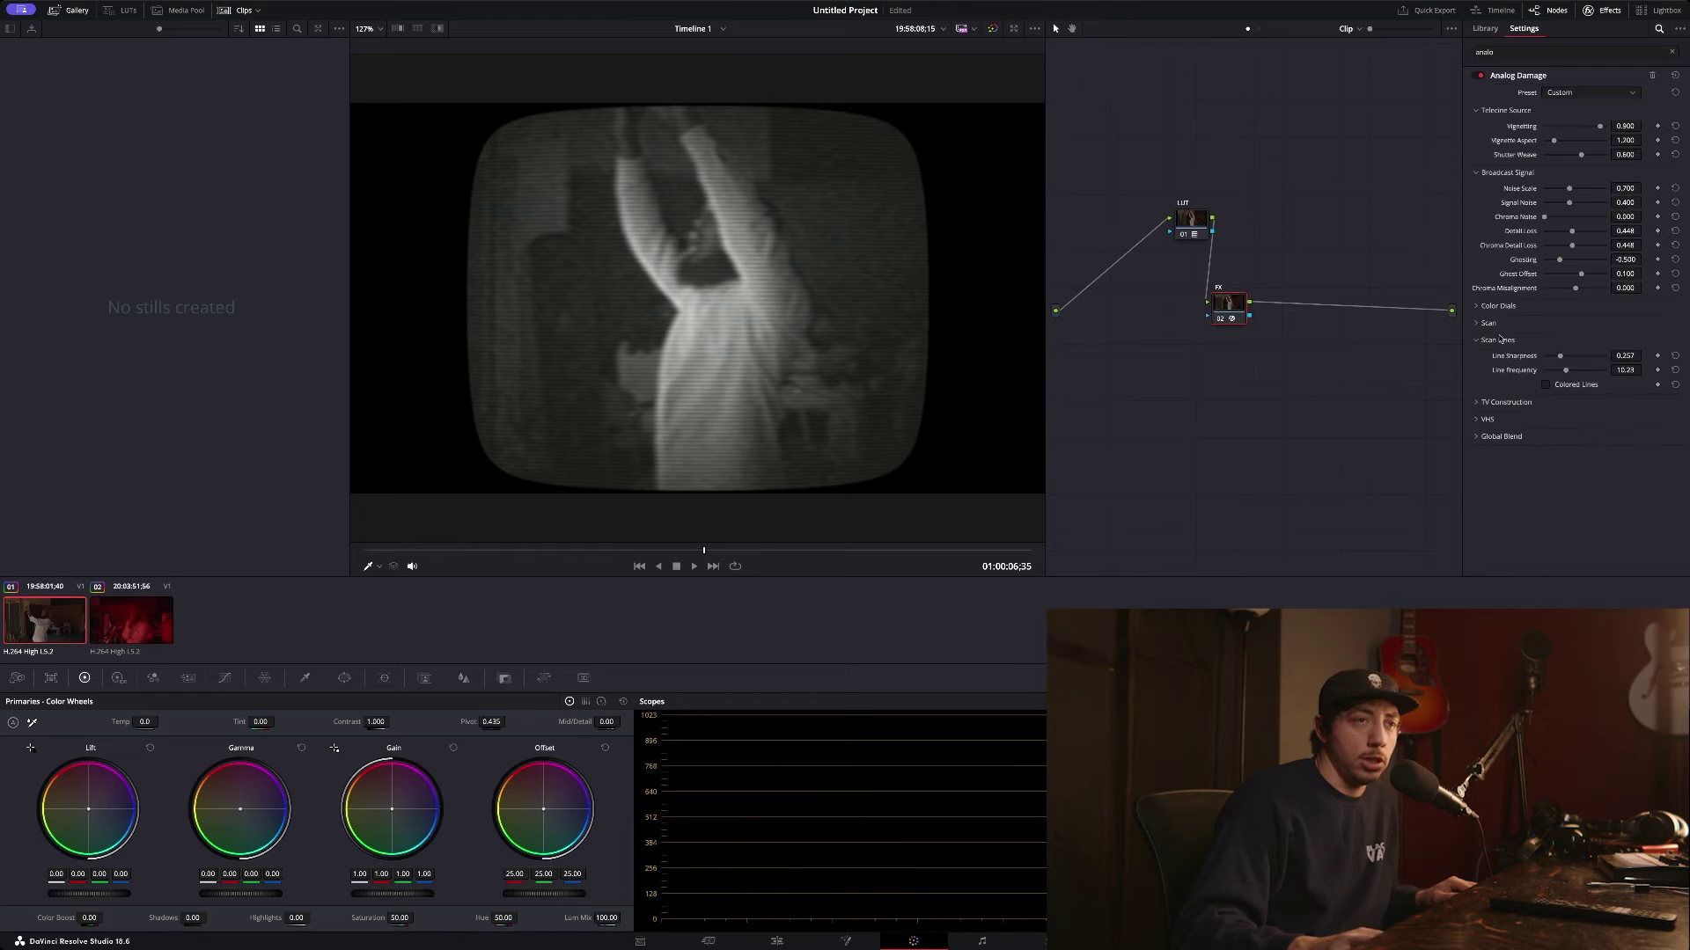
pyautogui.click(1500, 404)
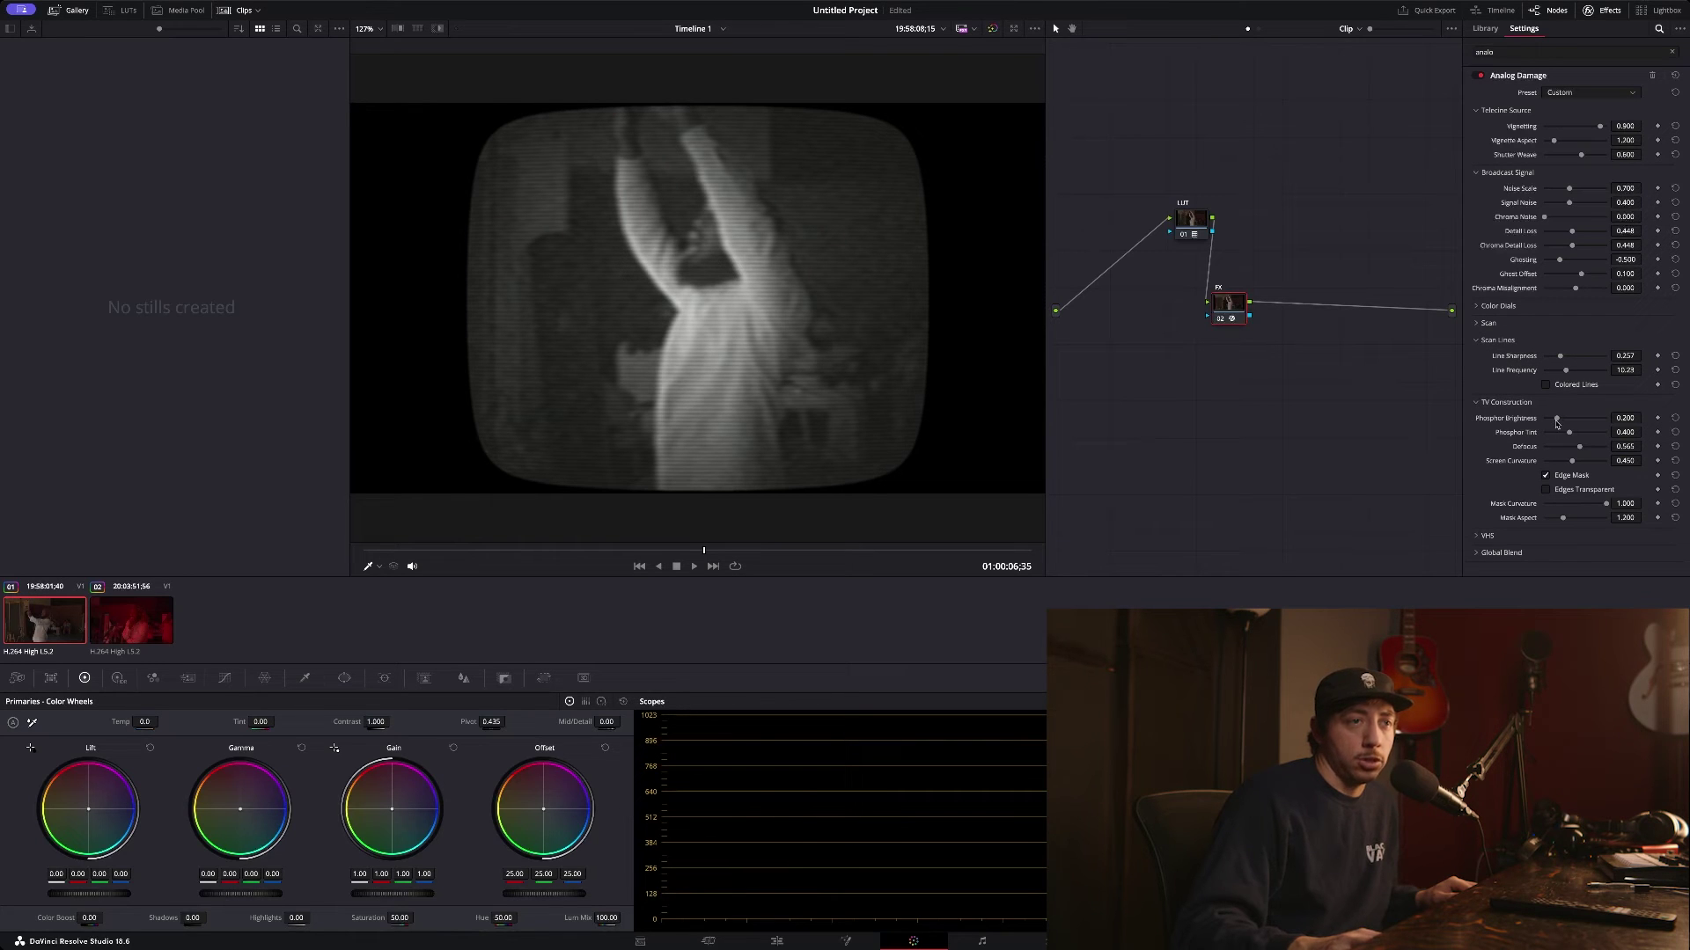
pyautogui.moveTo(1561, 422)
pyautogui.mouseDown()
pyautogui.moveTo(1597, 422)
pyautogui.moveTo(1553, 424)
pyautogui.mouseUp()
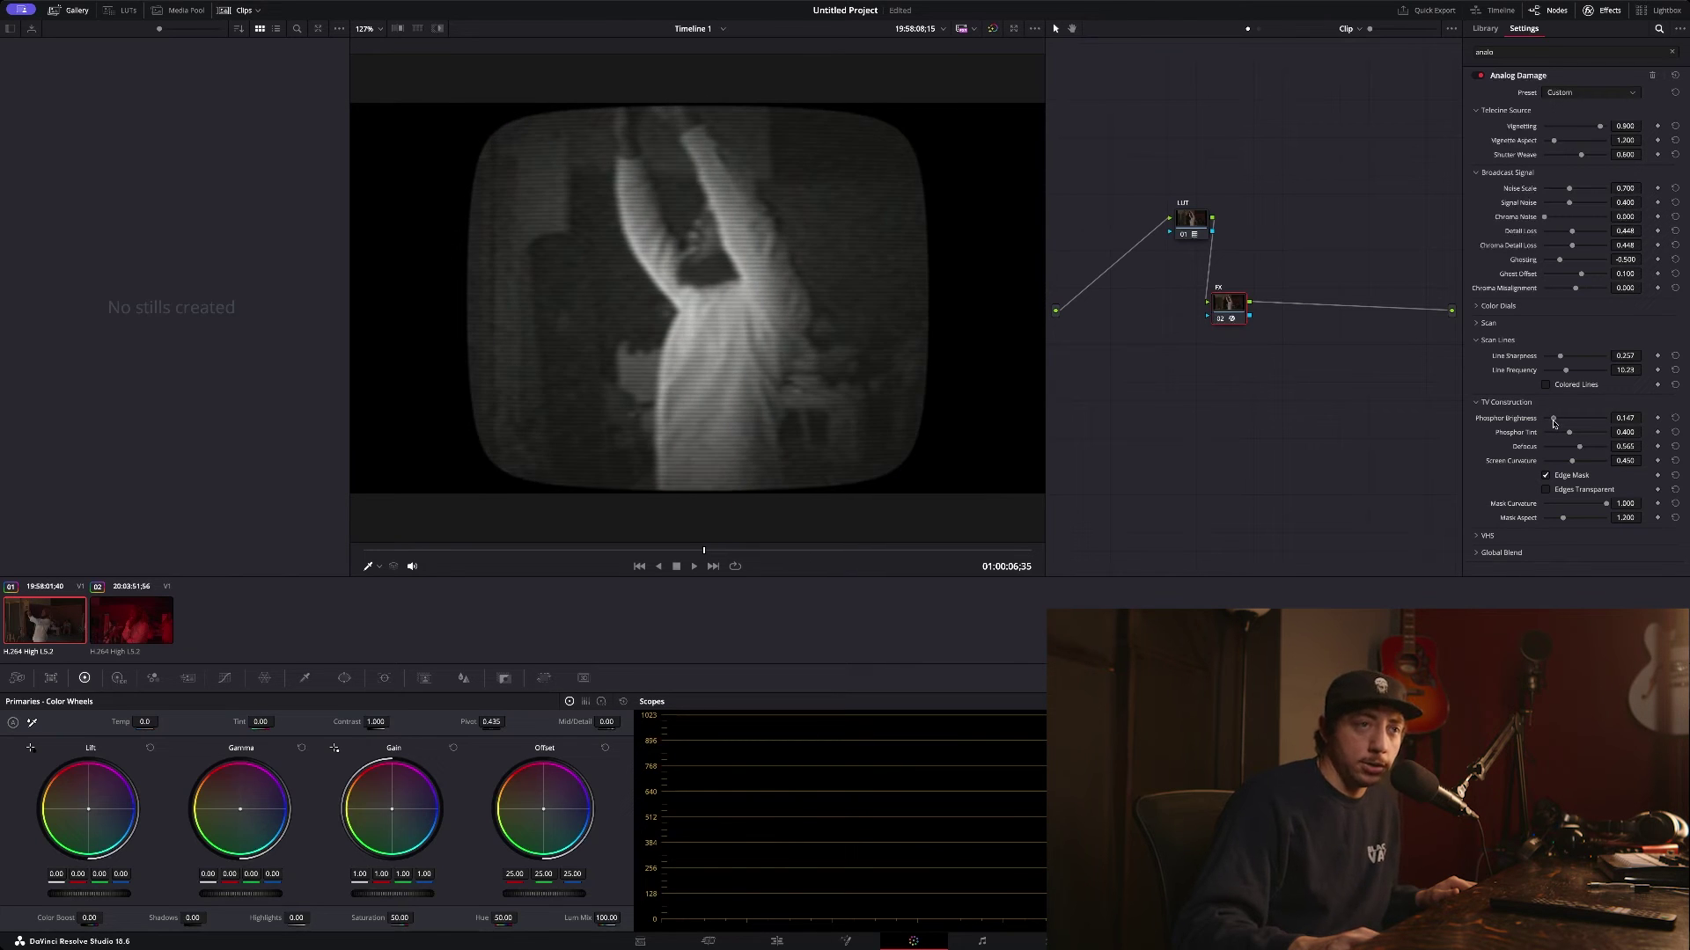
pyautogui.moveTo(1554, 423); pyautogui.dragTo(1556, 423)
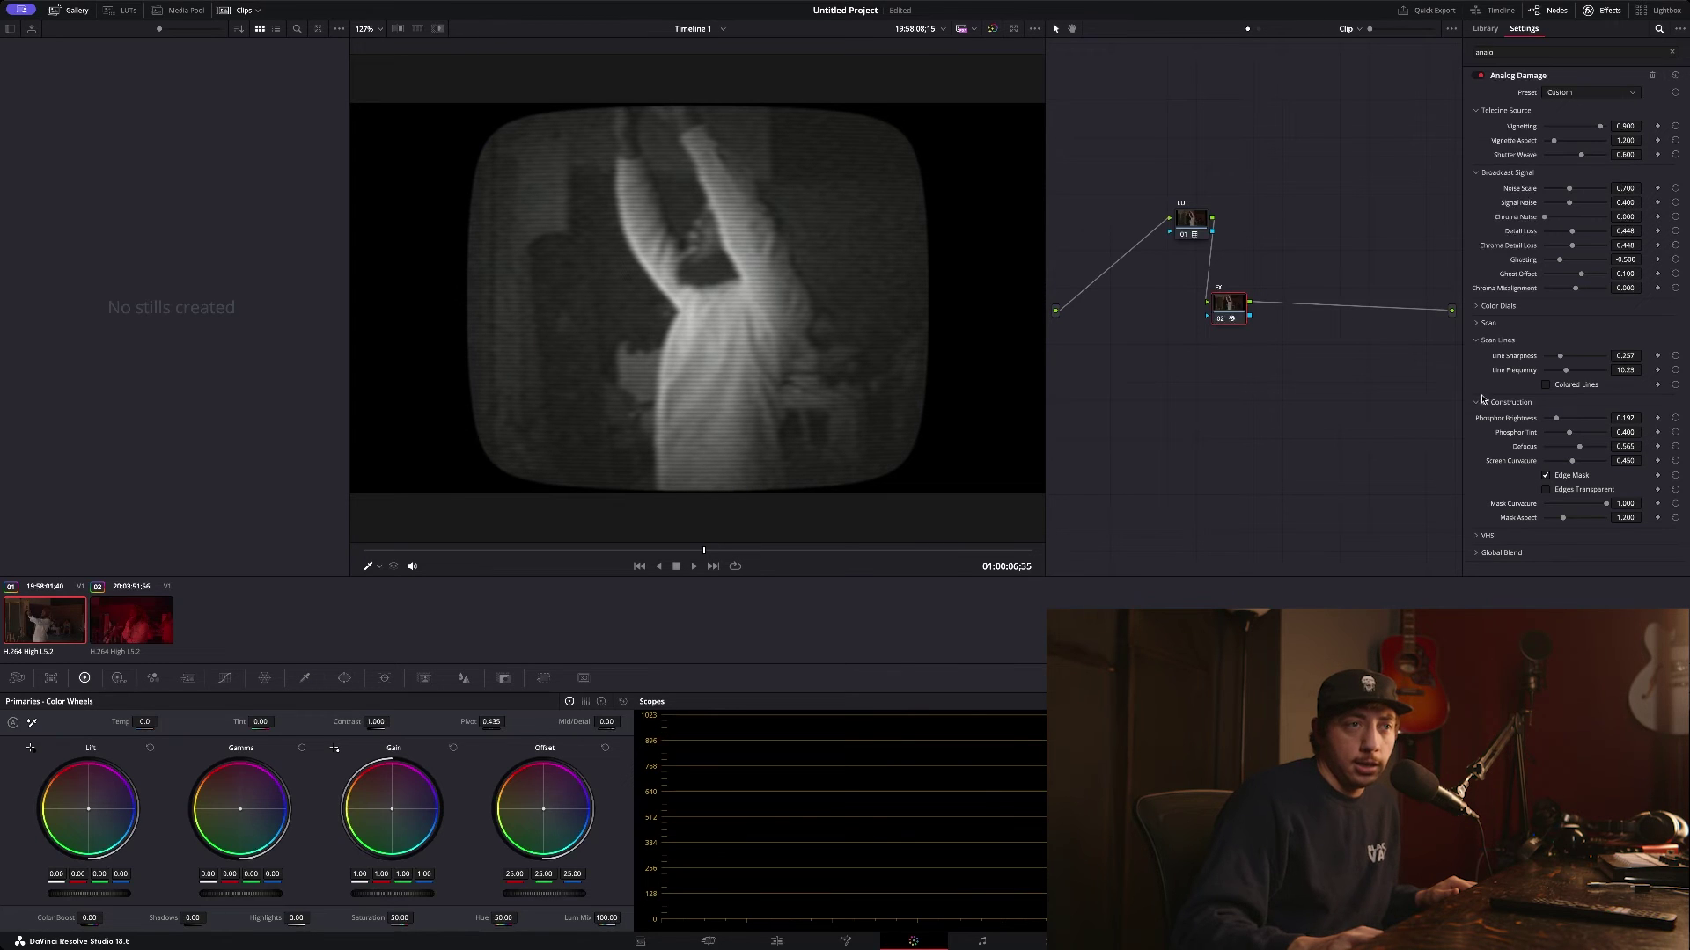
pyautogui.click(1482, 400)
# Step: Try lower and higher Restless Foot Height values in the VHS settings, ending at about 0.249, and play the clip
pyautogui.click(1484, 419)
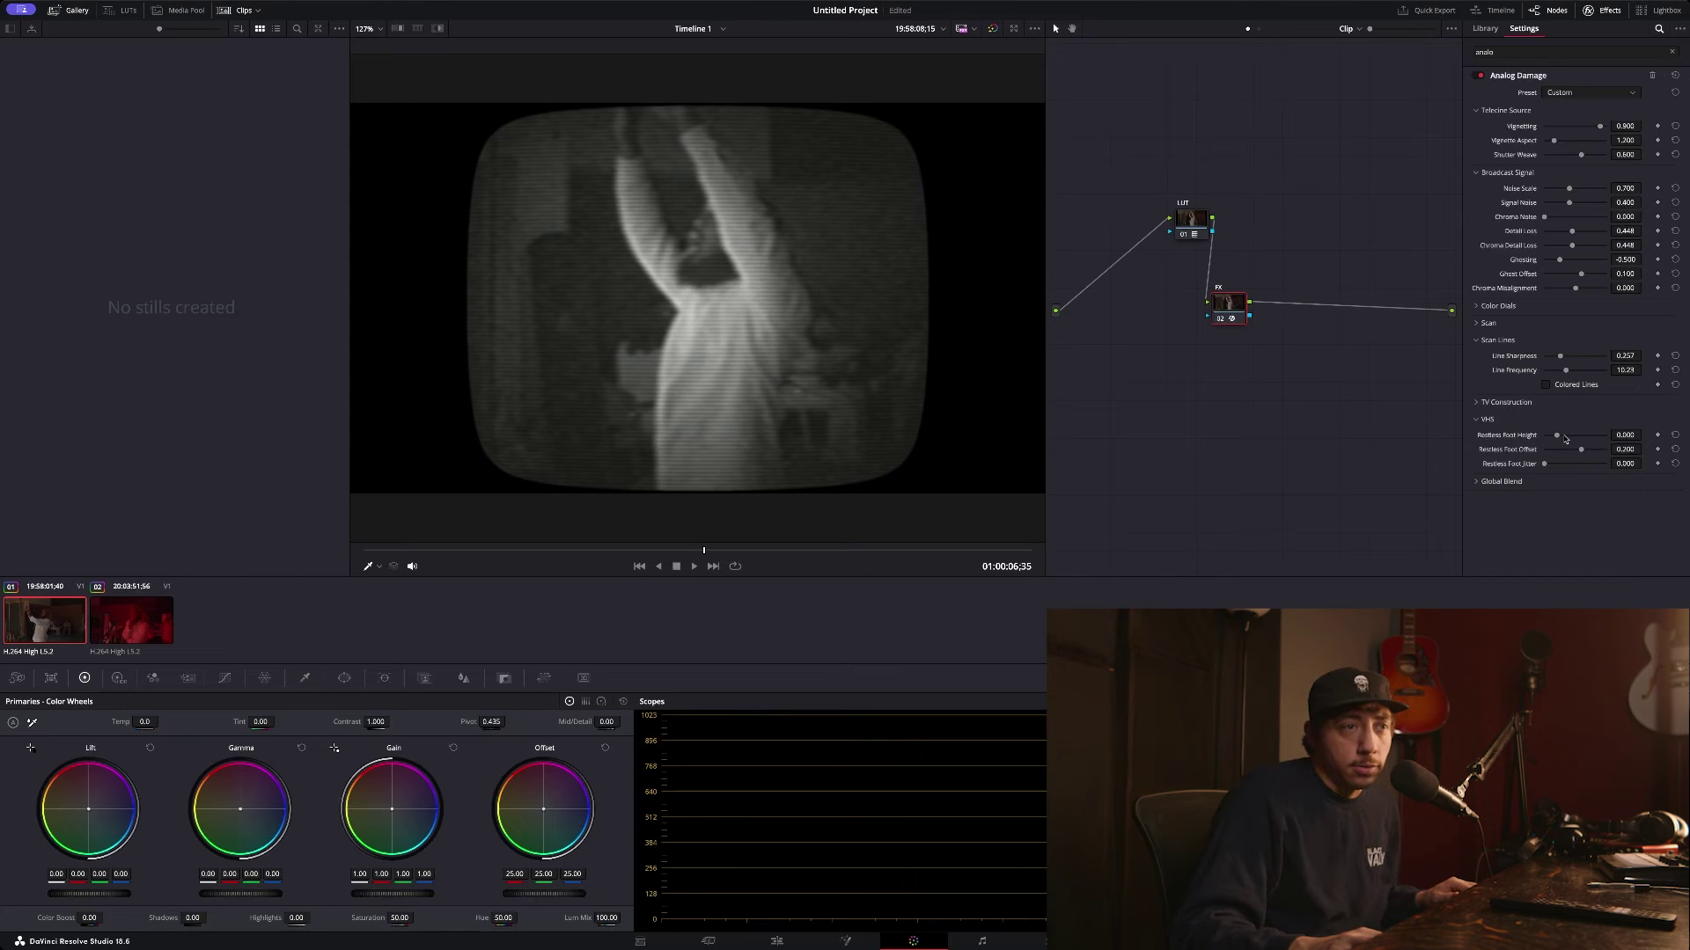
pyautogui.moveTo(1565, 438); pyautogui.dragTo(1547, 442)
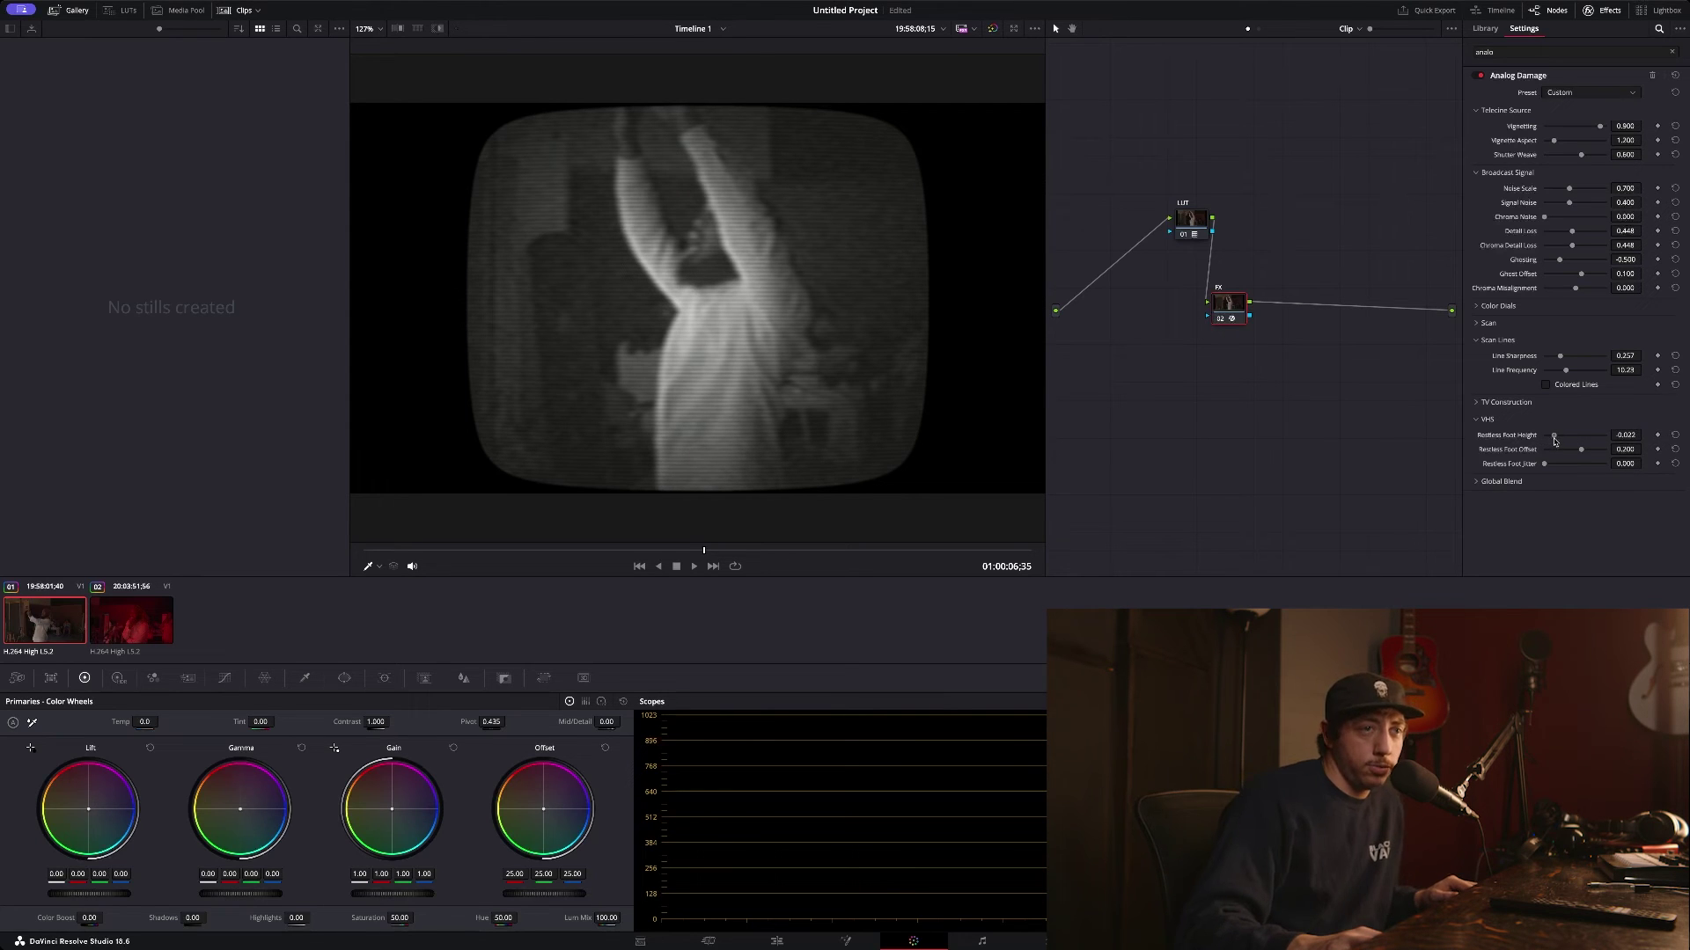
pyautogui.moveTo(1547, 440); pyautogui.dragTo(1588, 437)
pyautogui.press('space')
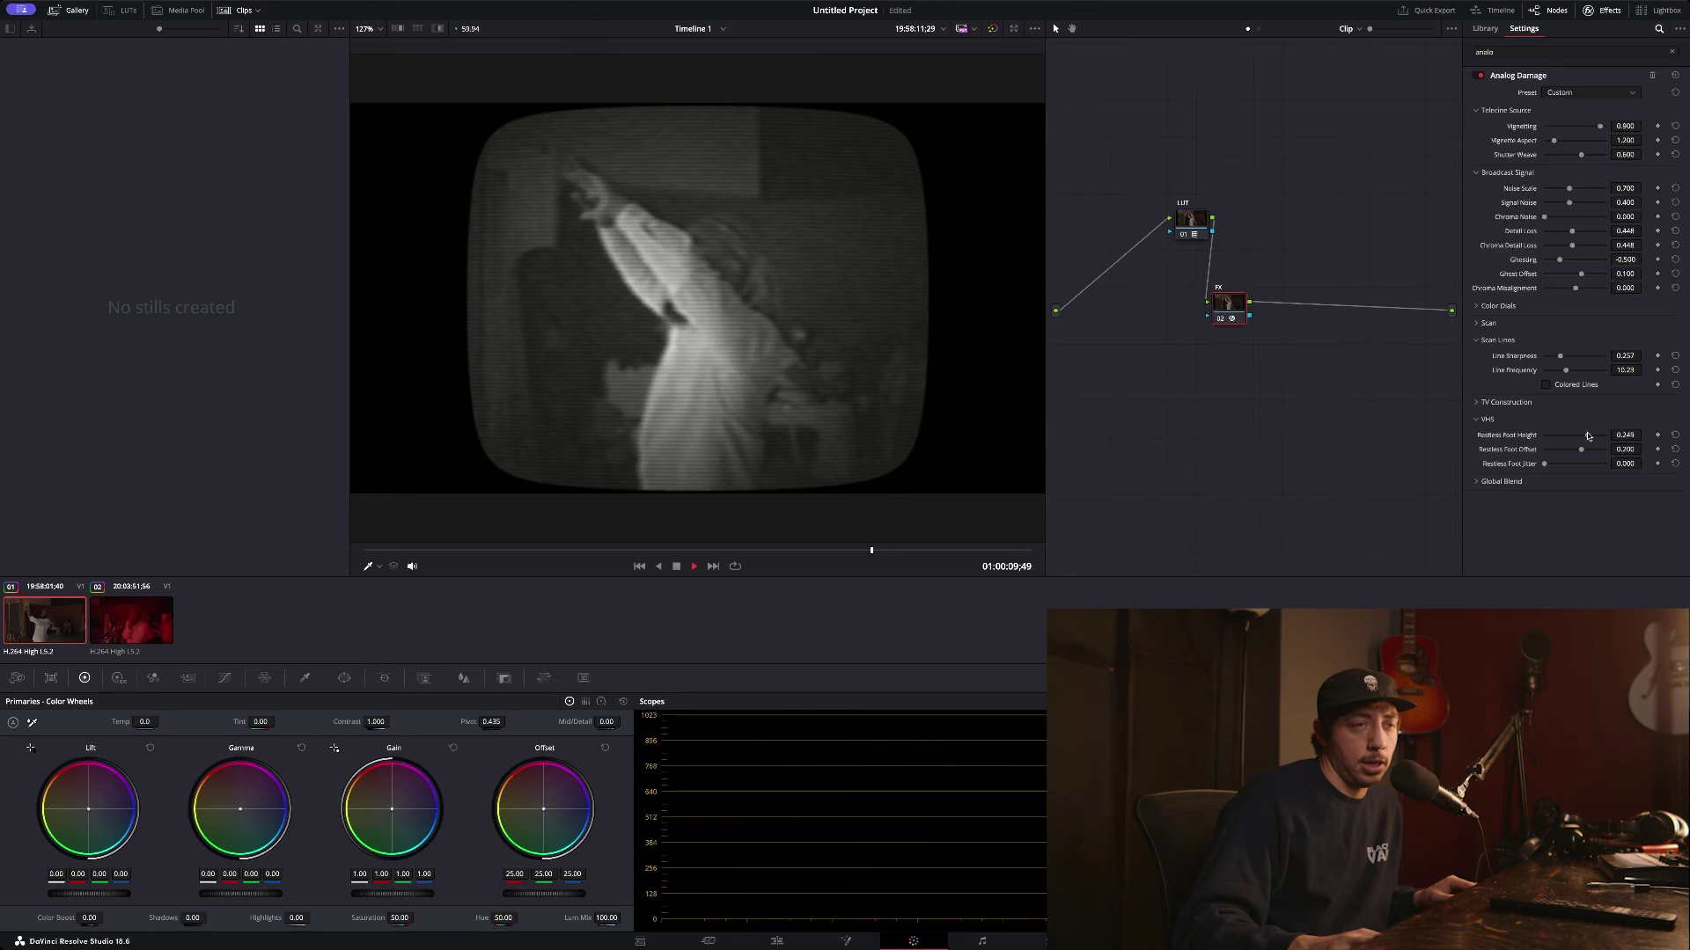
# Step: Set the VHS Restless Foot Height to about 0.029, Offset to -0.211 and Jitter to 0.257 while replaying the first clip
pyautogui.moveTo(1588, 437)
pyautogui.mouseDown()
pyautogui.moveTo(1559, 437)
pyautogui.moveTo(1575, 465)
pyautogui.mouseUp()
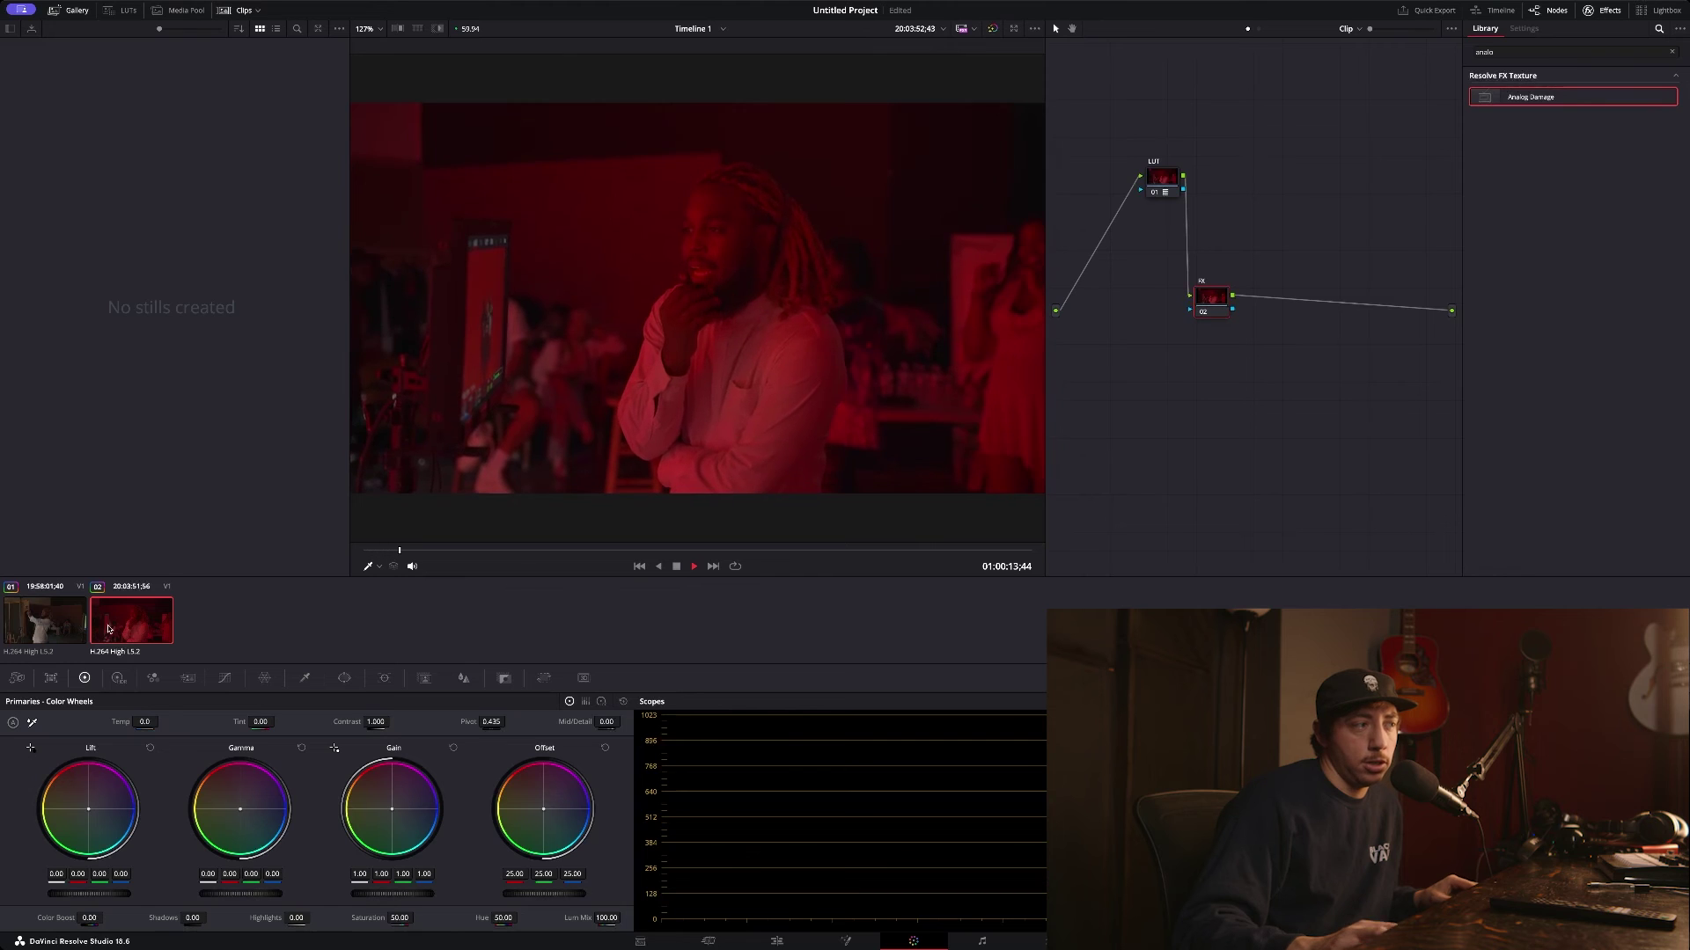
pyautogui.press('space')
pyautogui.click(26, 620)
pyautogui.press('space')
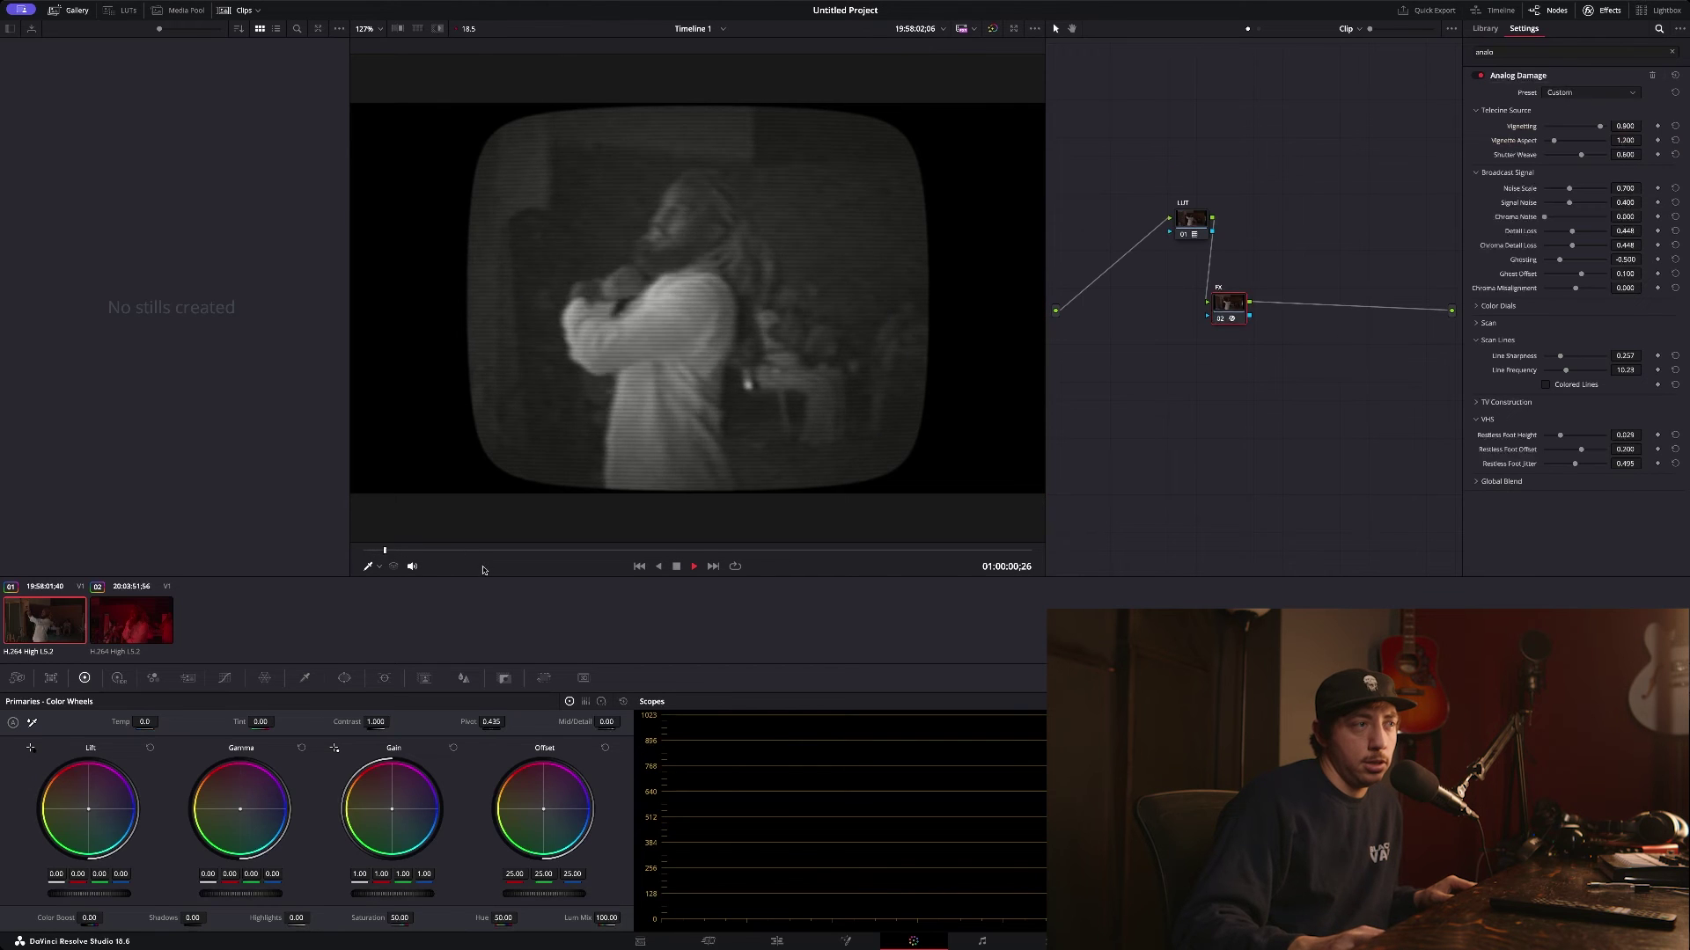
pyautogui.moveTo(1574, 464)
pyautogui.mouseDown()
pyautogui.moveTo(1607, 464)
pyautogui.moveTo(1560, 464)
pyautogui.moveTo(1569, 449)
pyautogui.mouseUp()
# Step: Lower the Global Blend to about 0.532, preview the clip, and restore the blend to 1.000
pyautogui.click(1477, 483)
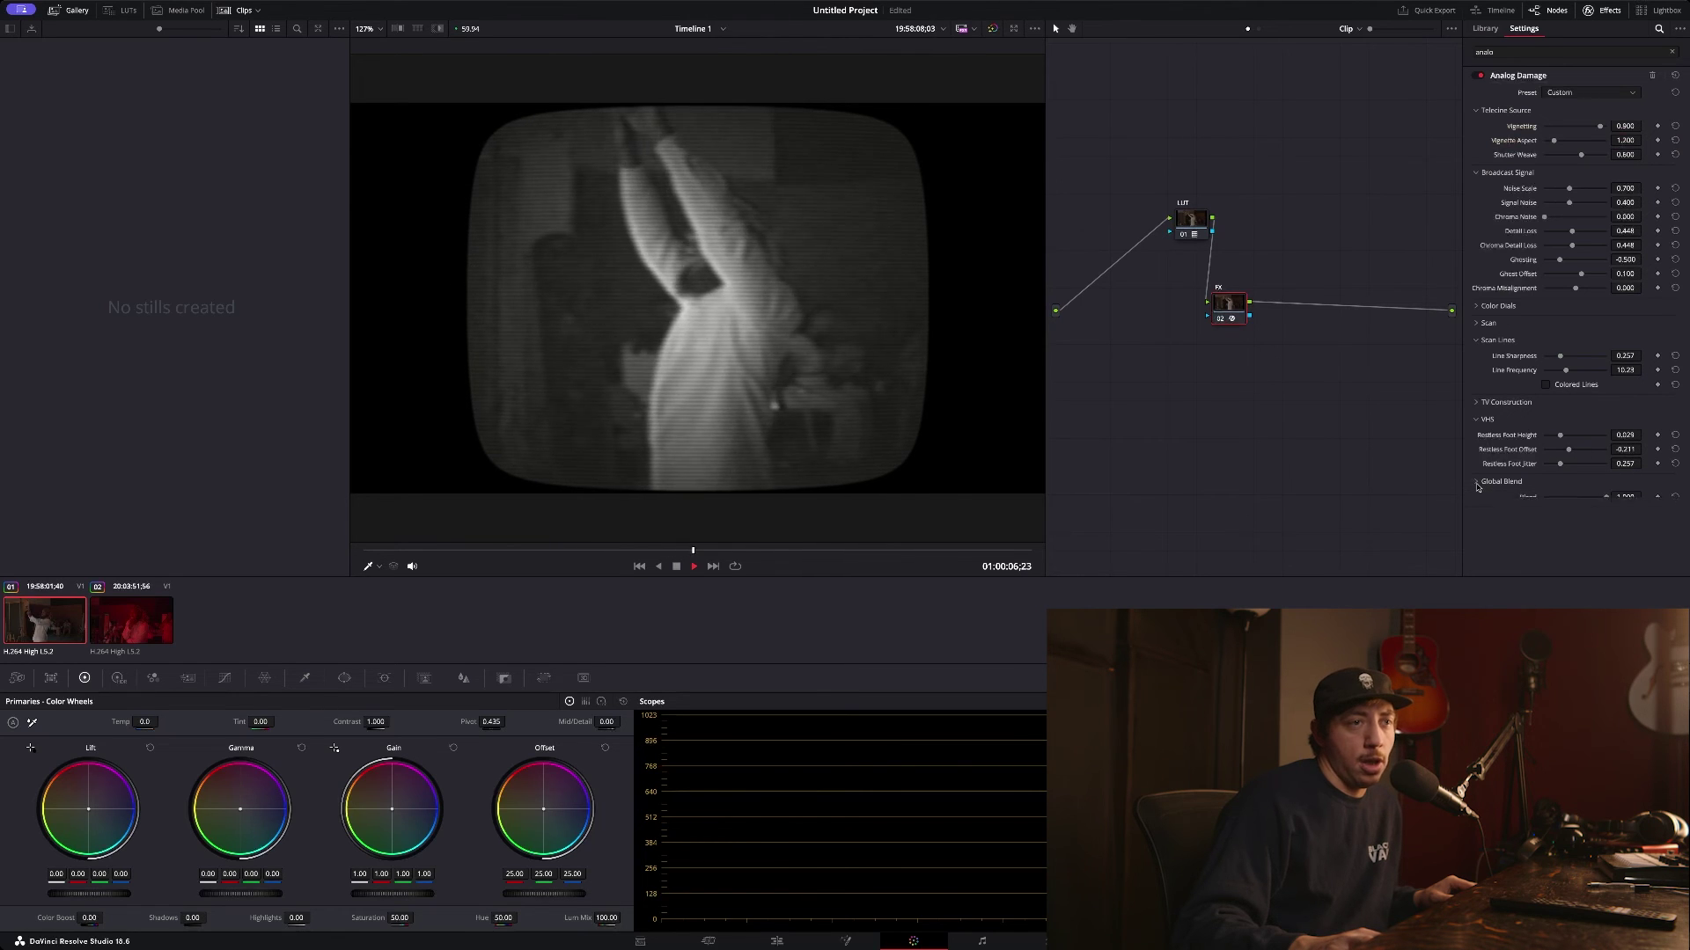
pyautogui.press('space')
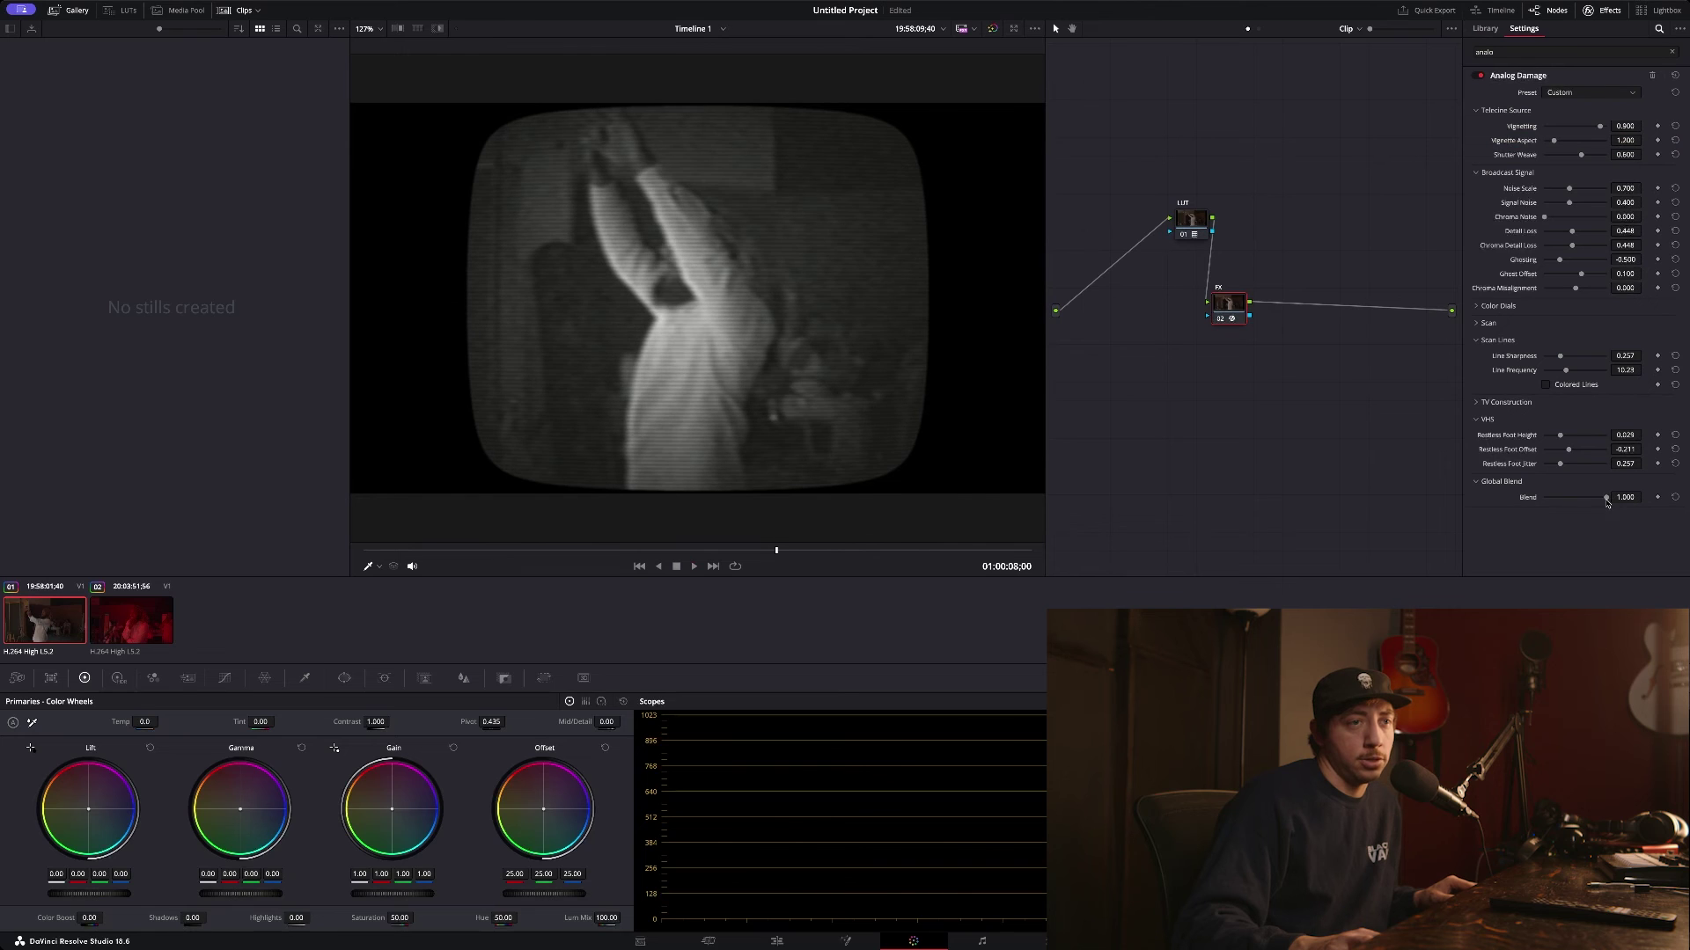
pyautogui.moveTo(1606, 497)
pyautogui.mouseDown()
pyautogui.moveTo(1563, 502)
pyautogui.moveTo(1608, 505)
pyautogui.moveTo(1577, 502)
pyautogui.mouseUp()
pyautogui.press('space')
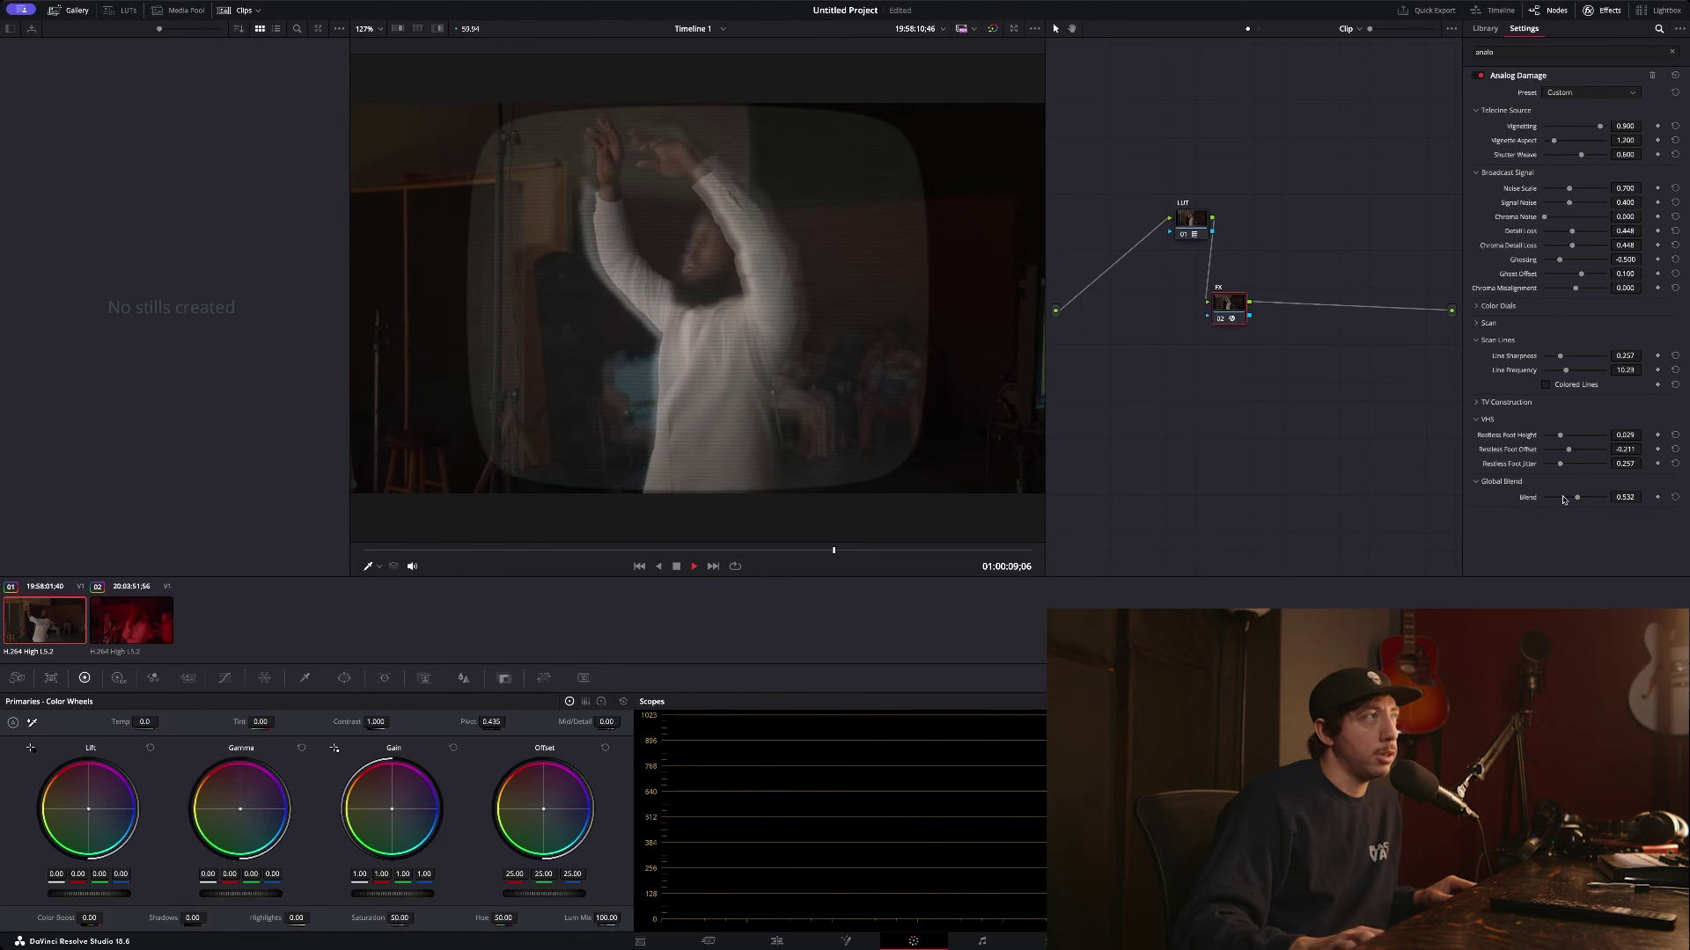
pyautogui.moveTo(1577, 498); pyautogui.dragTo(1609, 499)
pyautogui.press('space')
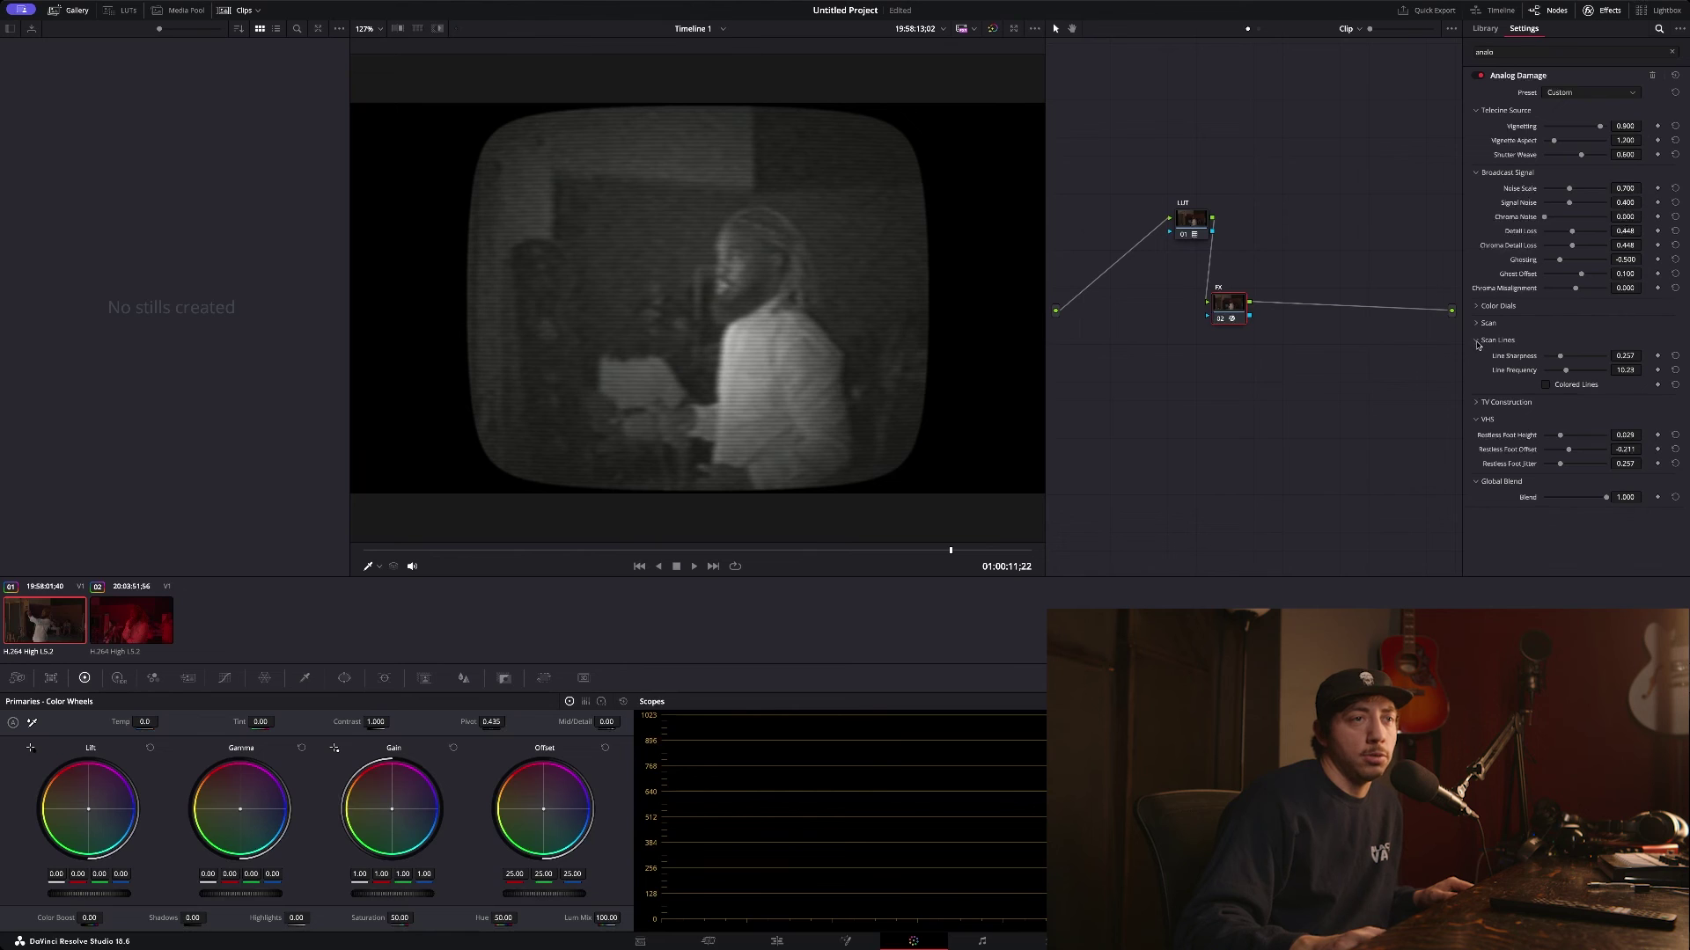
# Step: Collapse the Scan Lines, VHS, Broadcast Signal and Telecine Source settings and switch the Analog Damage preset to 1970s
pyautogui.click(1477, 340)
pyautogui.click(1477, 376)
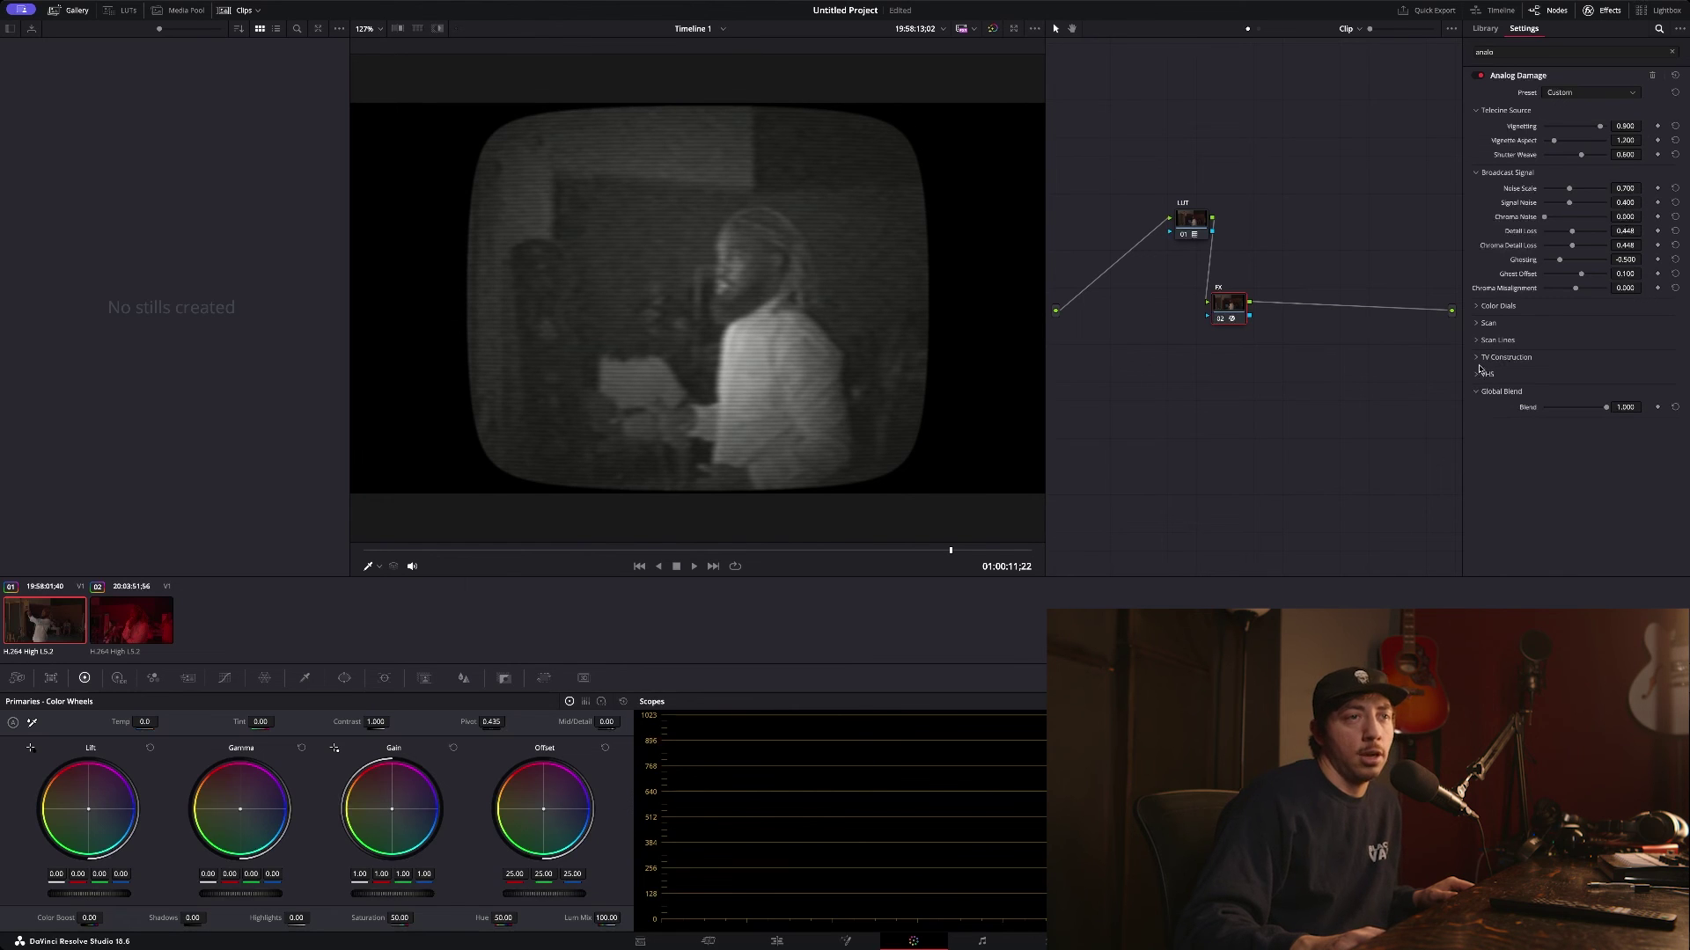
pyautogui.click(1478, 174)
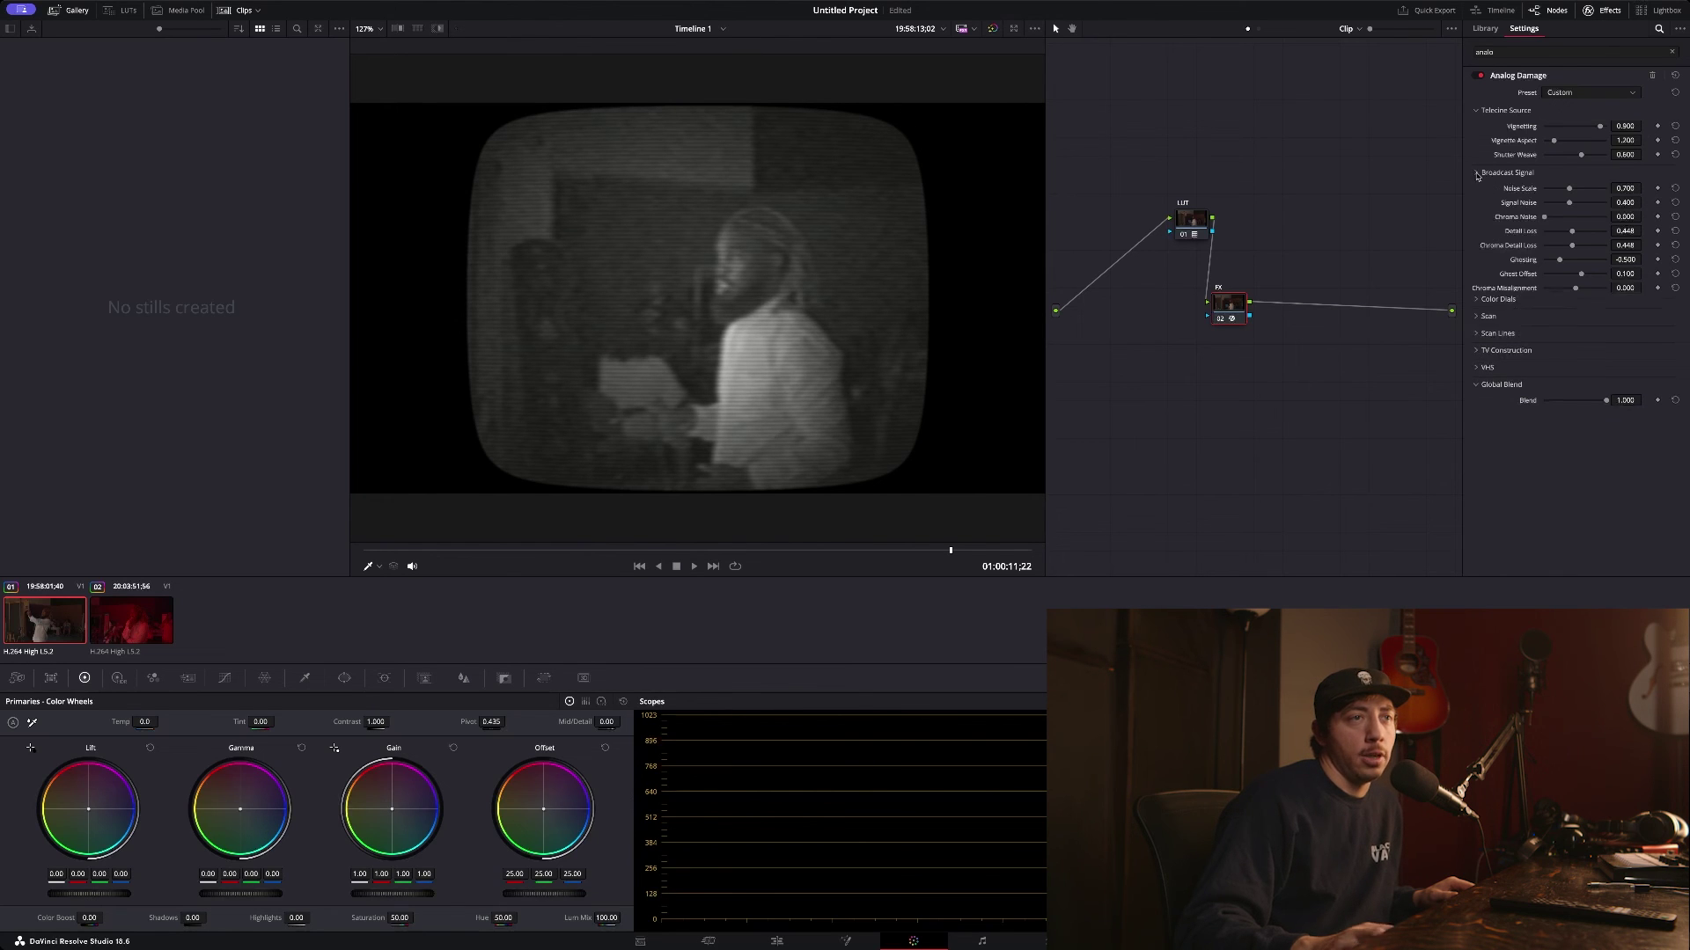
pyautogui.click(1476, 111)
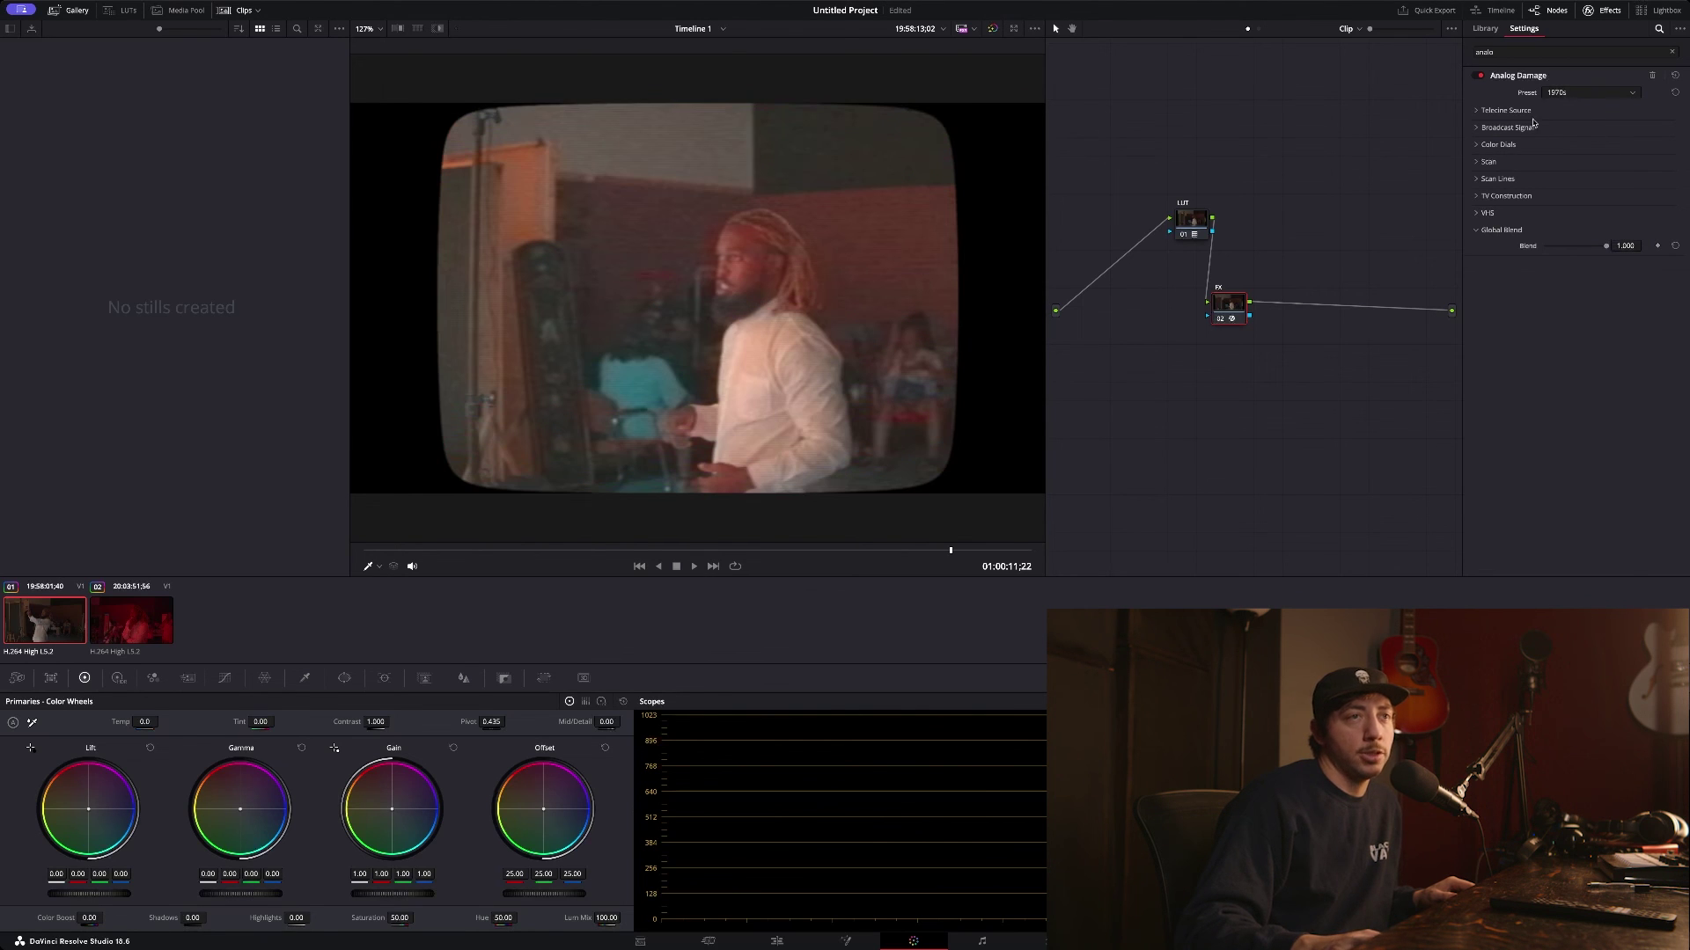
# Step: Expand the Telecine Source settings, test the Vignetting amount, and leave it at 0.000
pyautogui.click(1520, 110)
pyautogui.moveTo(1559, 125); pyautogui.dragTo(1626, 141)
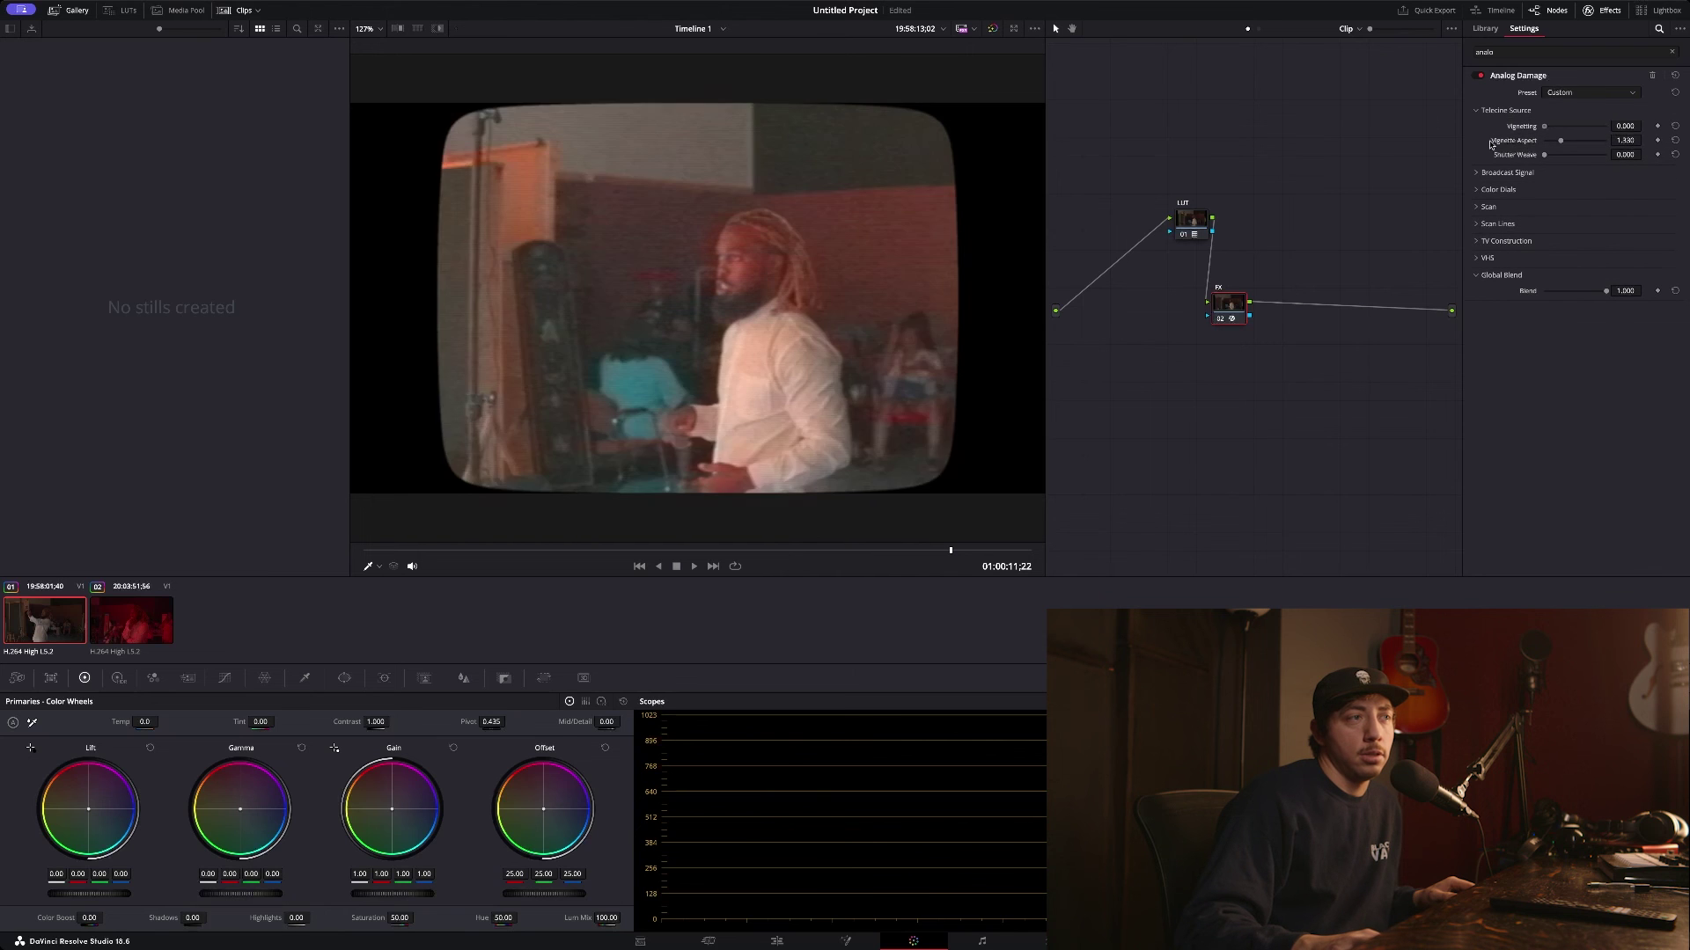